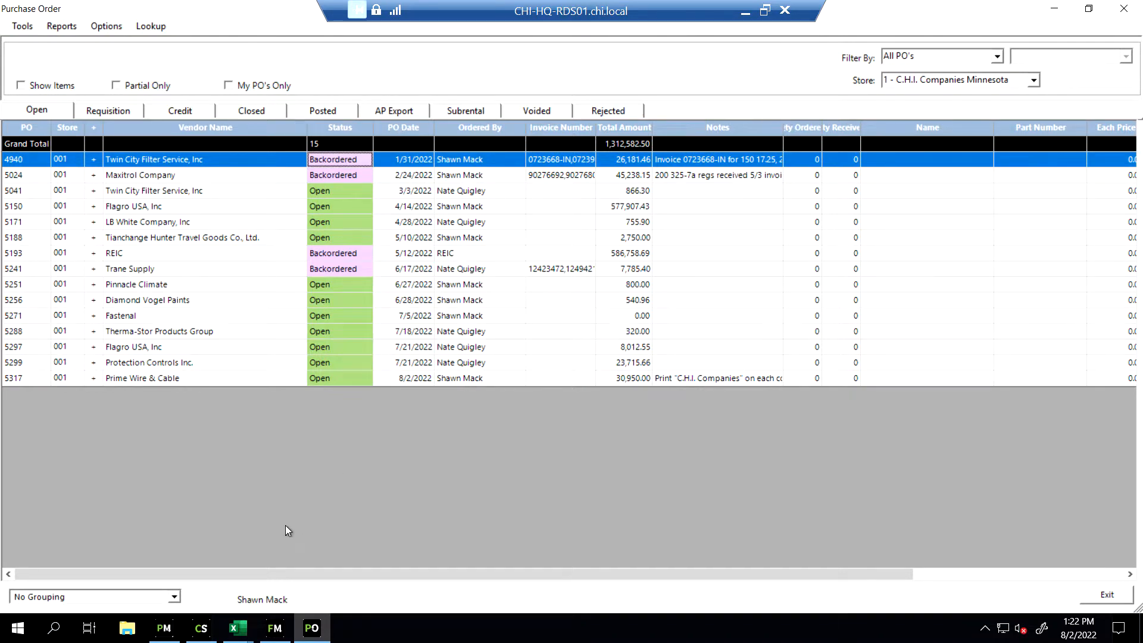
Sort the open purchase orders by vendor name, and restore the sorting by PO number
{"action": "left_click", "coordinate": [192, 129]}
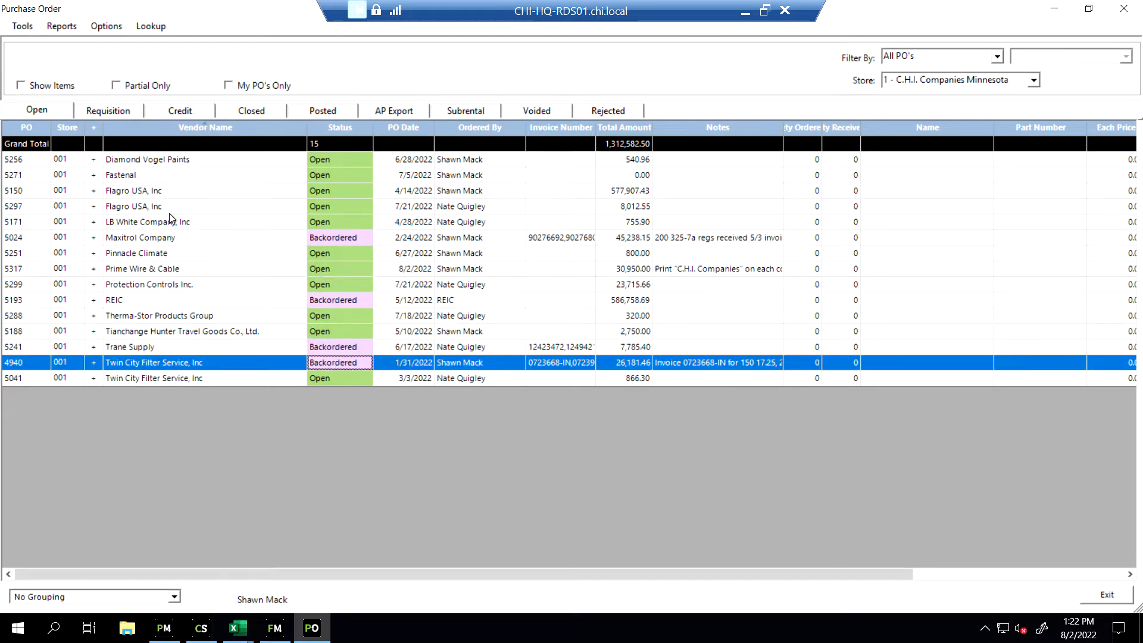
{"action": "left_click", "coordinate": [20, 129]}
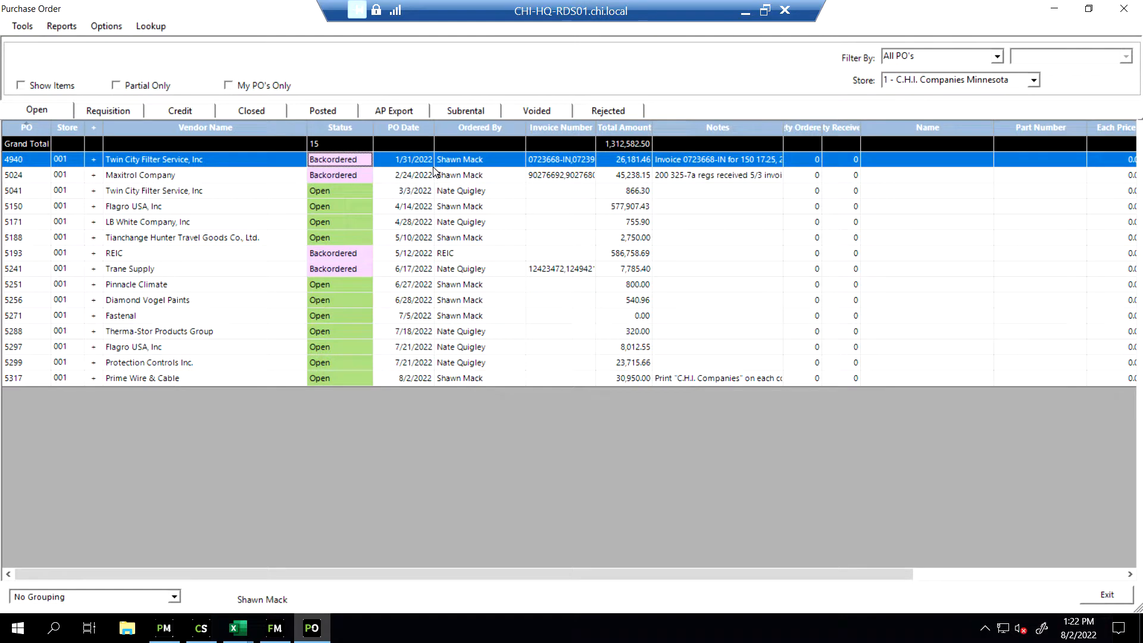
View the item details of the backordered Twin City Filter Service, Maxitrol Company and 4/14/2022 Flagro USA purchase orders, closing each one
{"action": "left_click", "coordinate": [95, 161]}
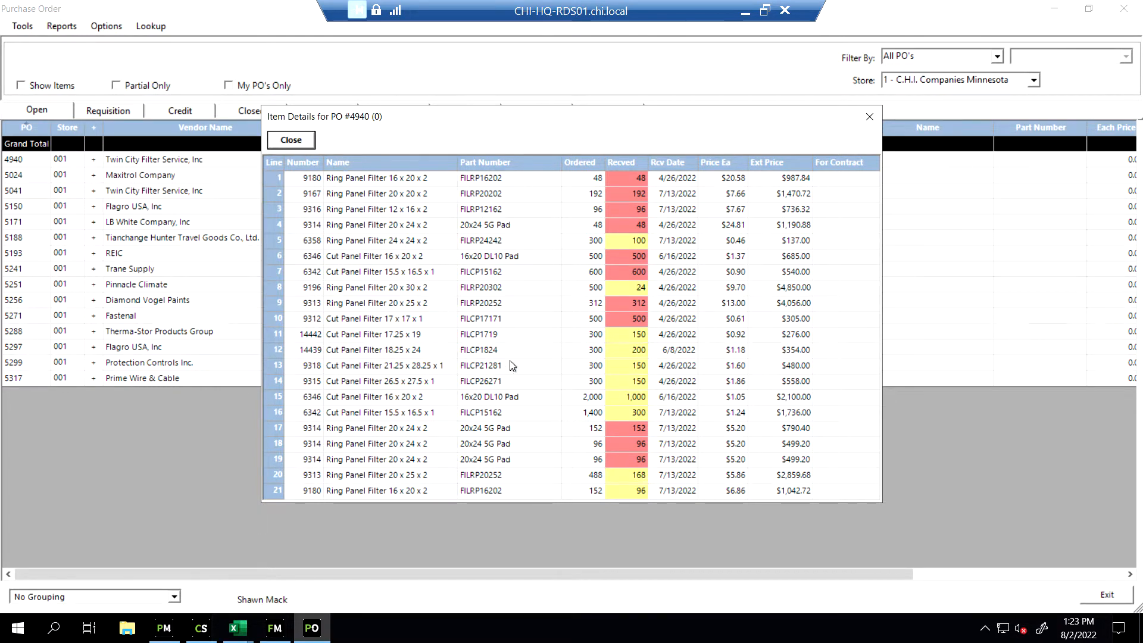
{"action": "left_click", "coordinate": [292, 140]}
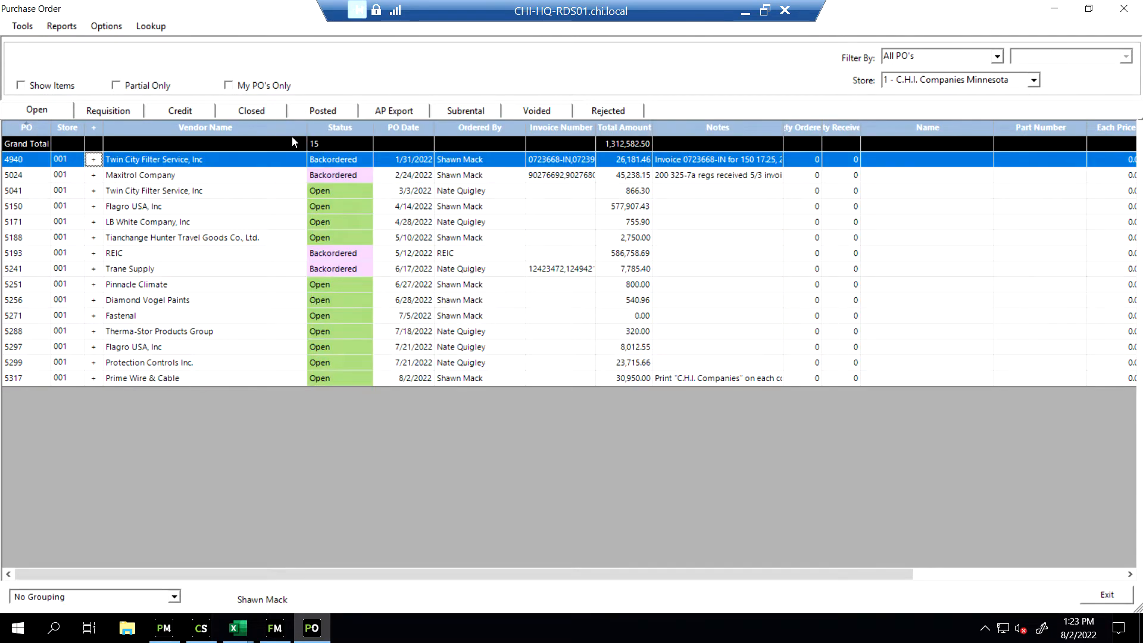
{"action": "left_click", "coordinate": [93, 175]}
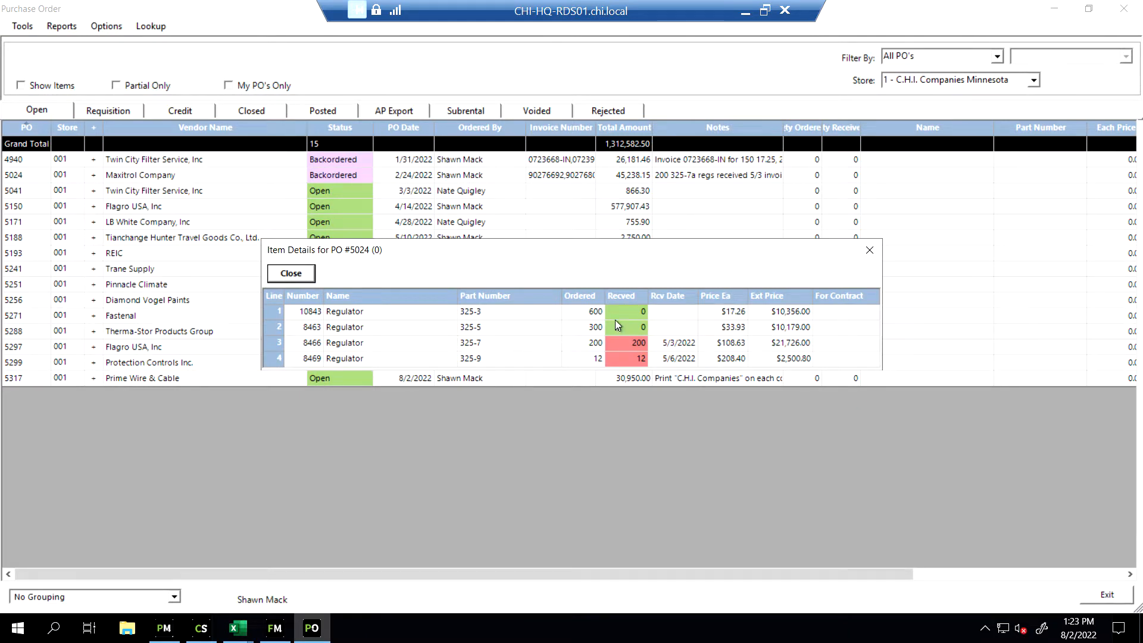
{"action": "left_click", "coordinate": [291, 274]}
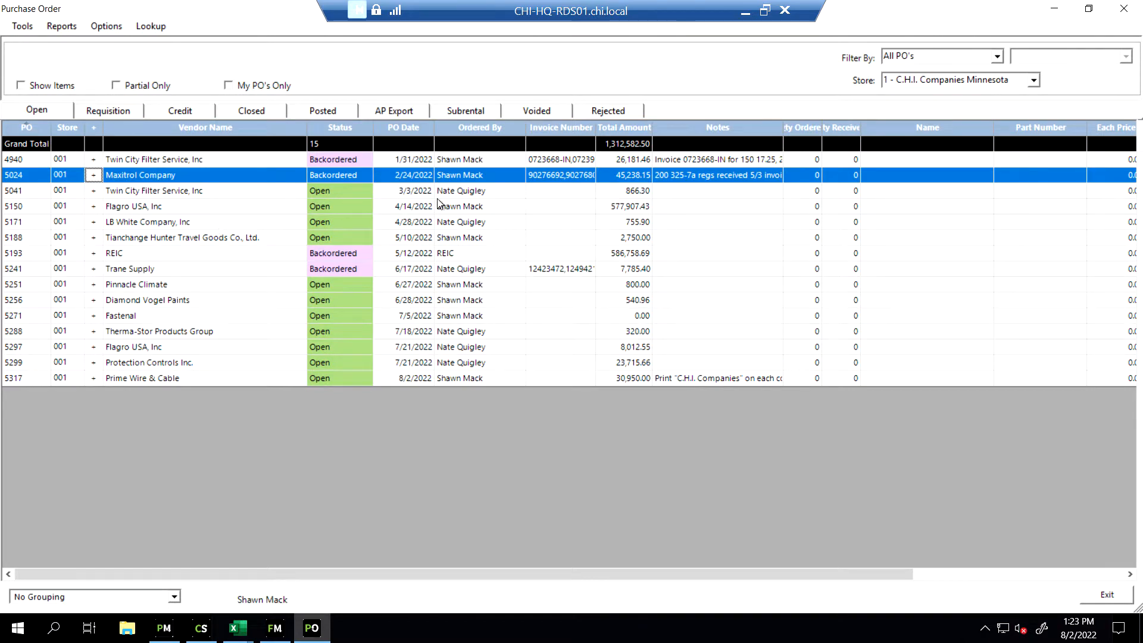
{"action": "left_click", "coordinate": [93, 206]}
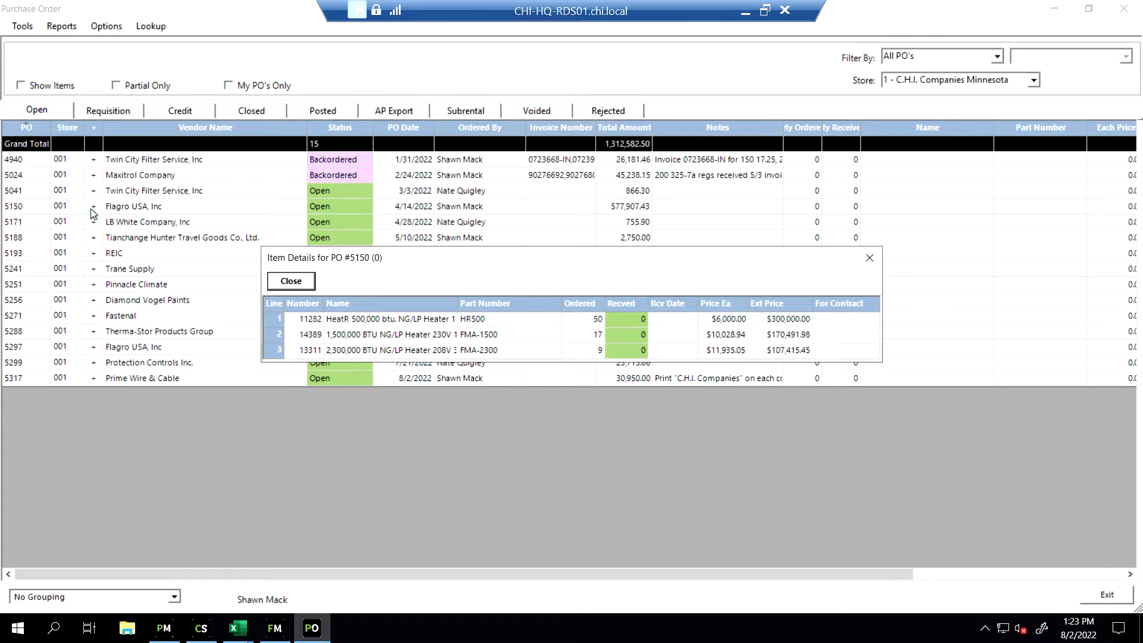
{"action": "left_click", "coordinate": [290, 282]}
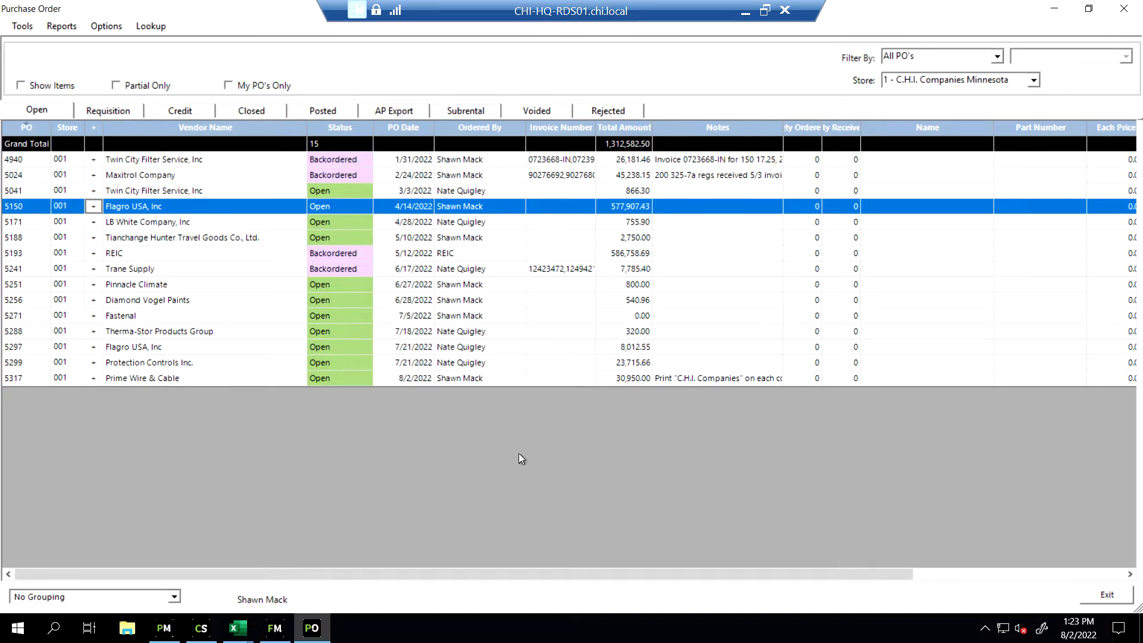
Switch to Excel and review the account codes and descriptions in the CHI Expense Coding Guide
{"action": "left_click", "coordinate": [240, 630]}
{"action": "left_click", "coordinate": [202, 574]}
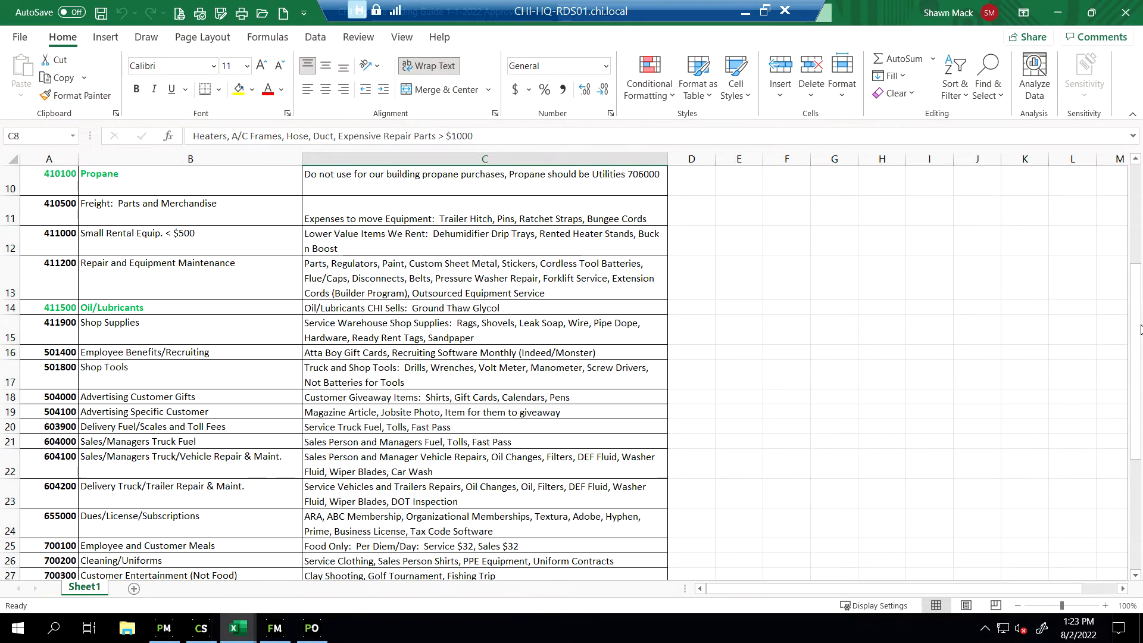
{"action": "left_click_drag", "start_coordinate": [1134, 333], "coordinate": [1134, 196]}
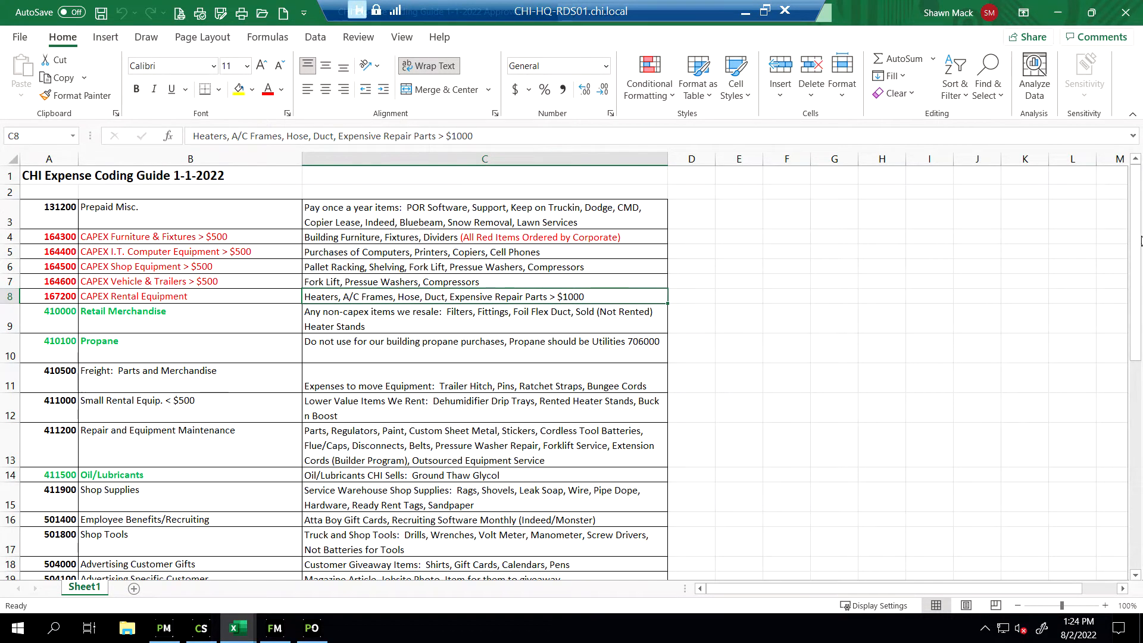
{"action": "left_click_drag", "start_coordinate": [1141, 240], "coordinate": [1139, 373]}
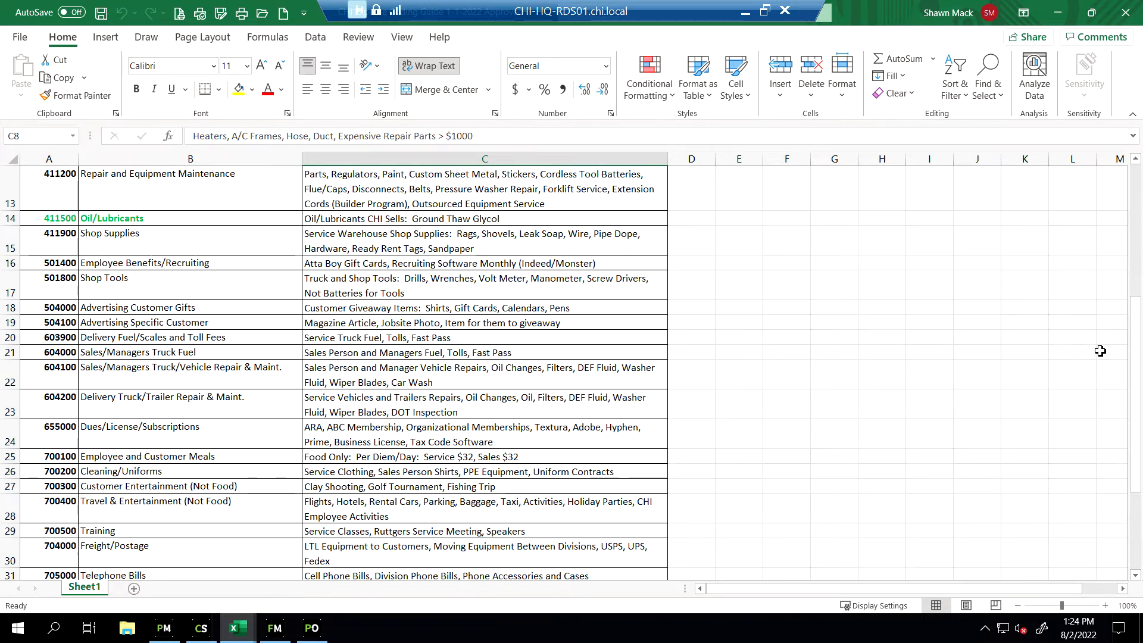
{"action": "left_click_drag", "start_coordinate": [1139, 349], "coordinate": [1139, 303]}
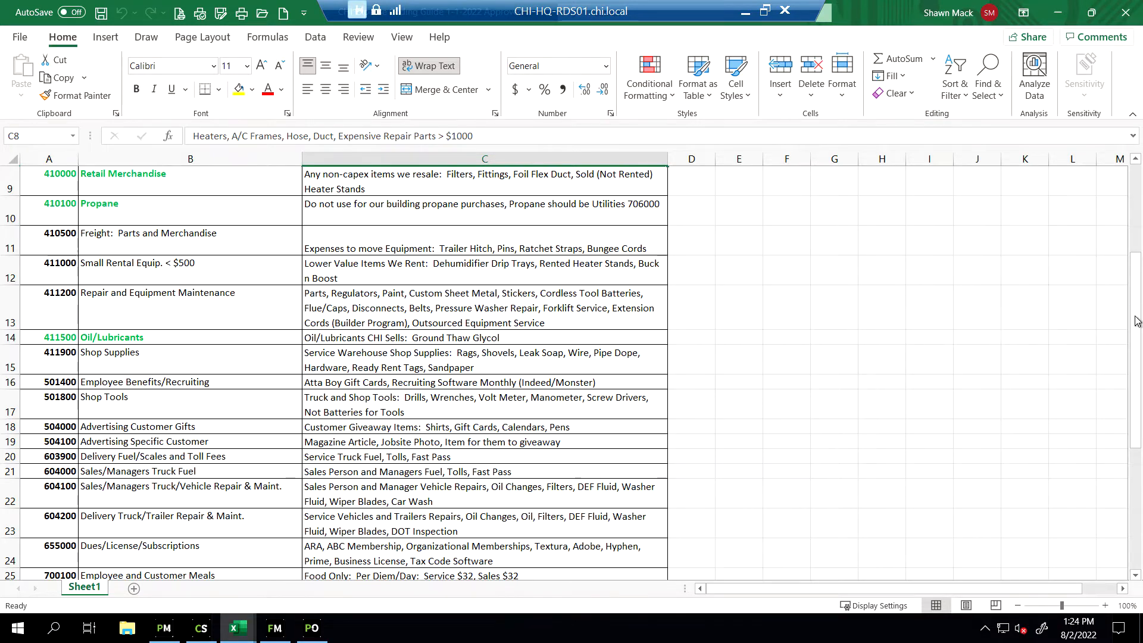
{"action": "scroll", "coordinate": [1141, 313], "scroll_direction": "up", "scroll_amount": 3}
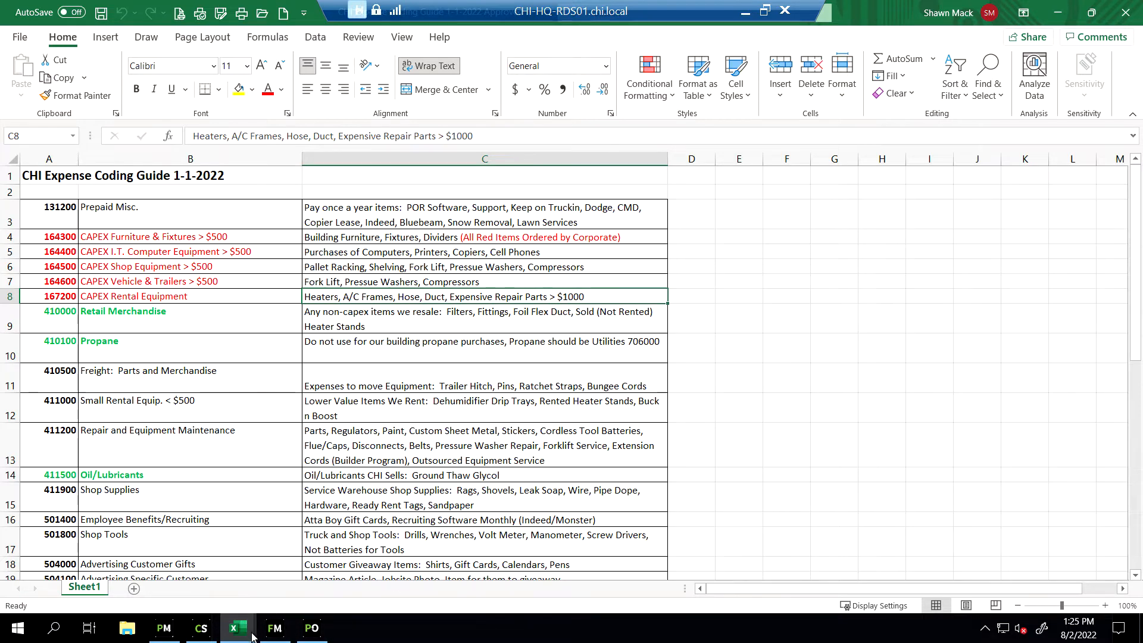
Review the Vendor Equipment List workbook from its first row, and return to the purchase order list
{"action": "mouse_move", "coordinate": [241, 634]}
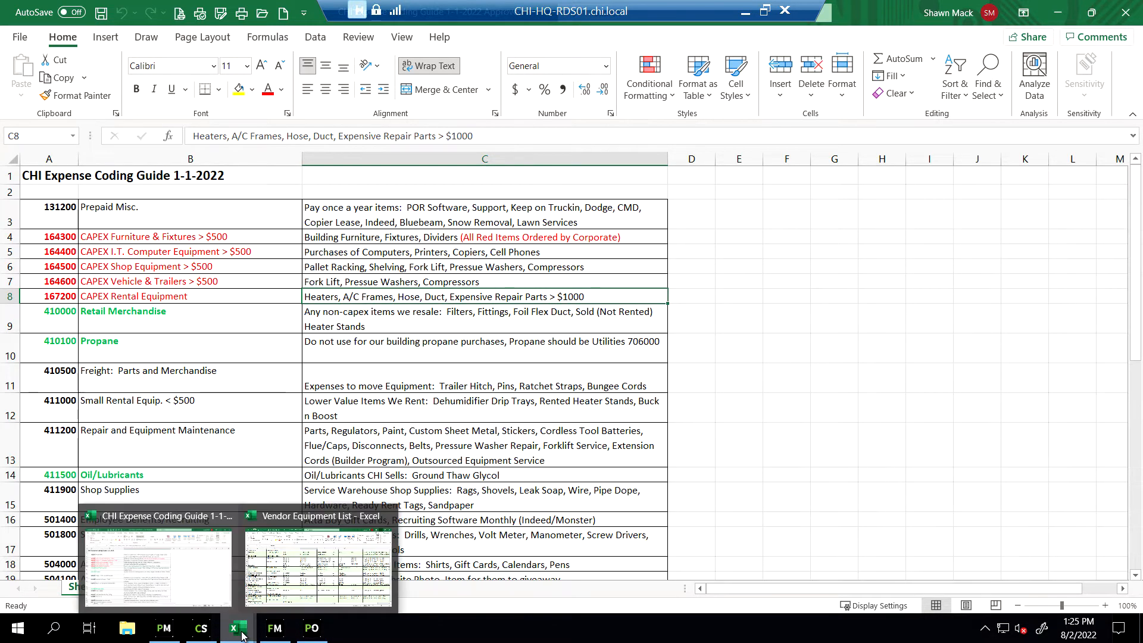
{"action": "left_click", "coordinate": [319, 560]}
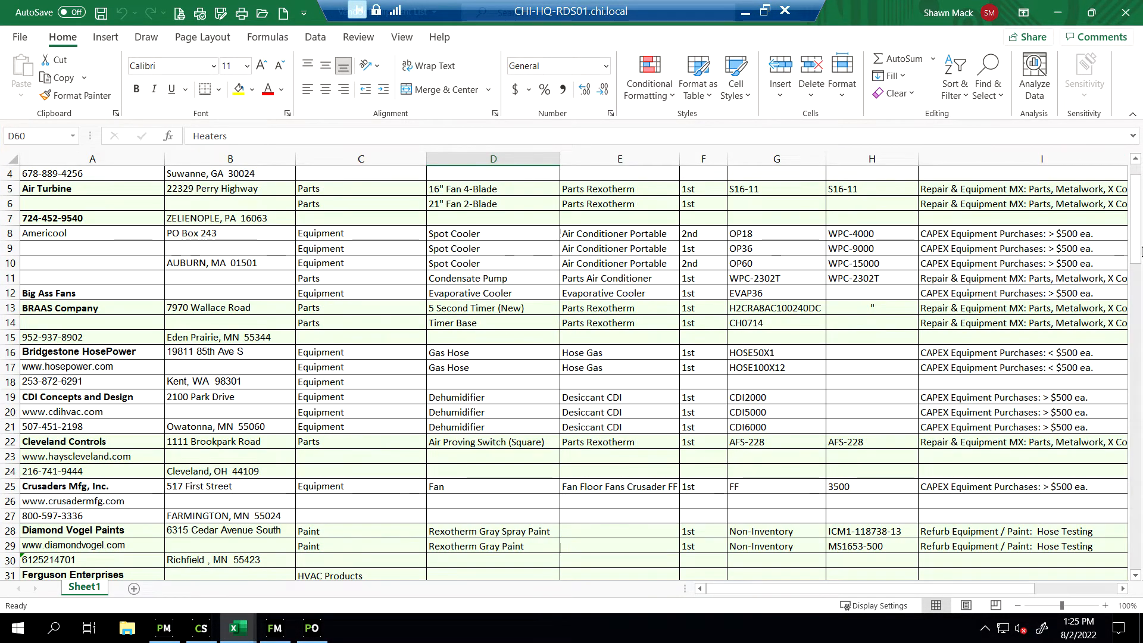
{"action": "scroll", "coordinate": [1136, 245], "scroll_direction": "up", "scroll_amount": 1}
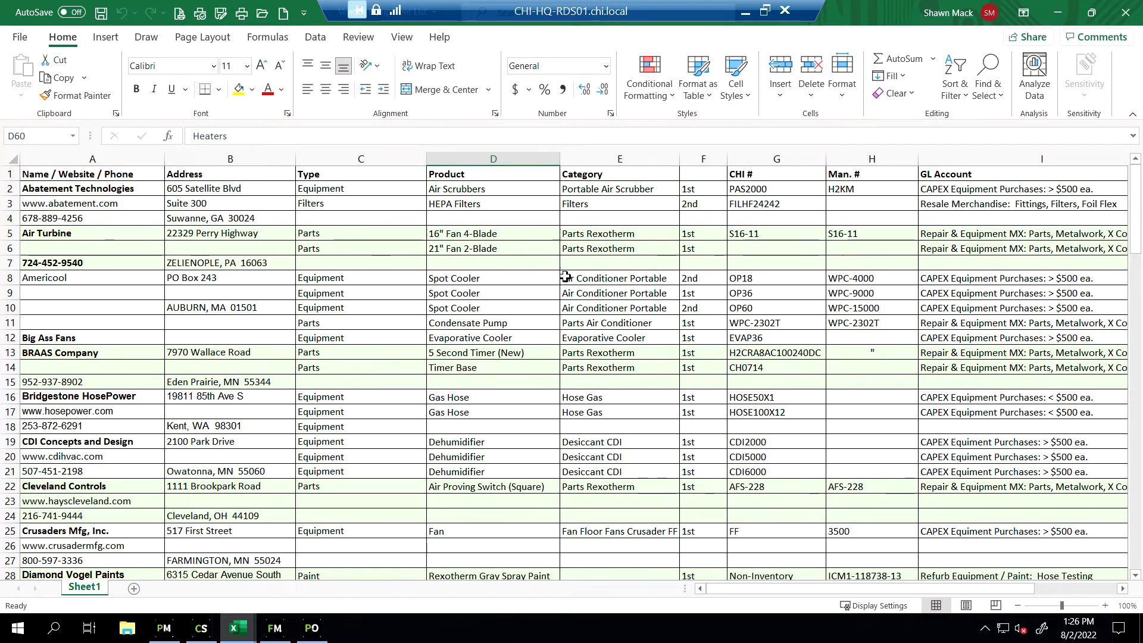
{"action": "left_click", "coordinate": [1061, 17]}
{"action": "left_click", "coordinate": [1061, 18]}
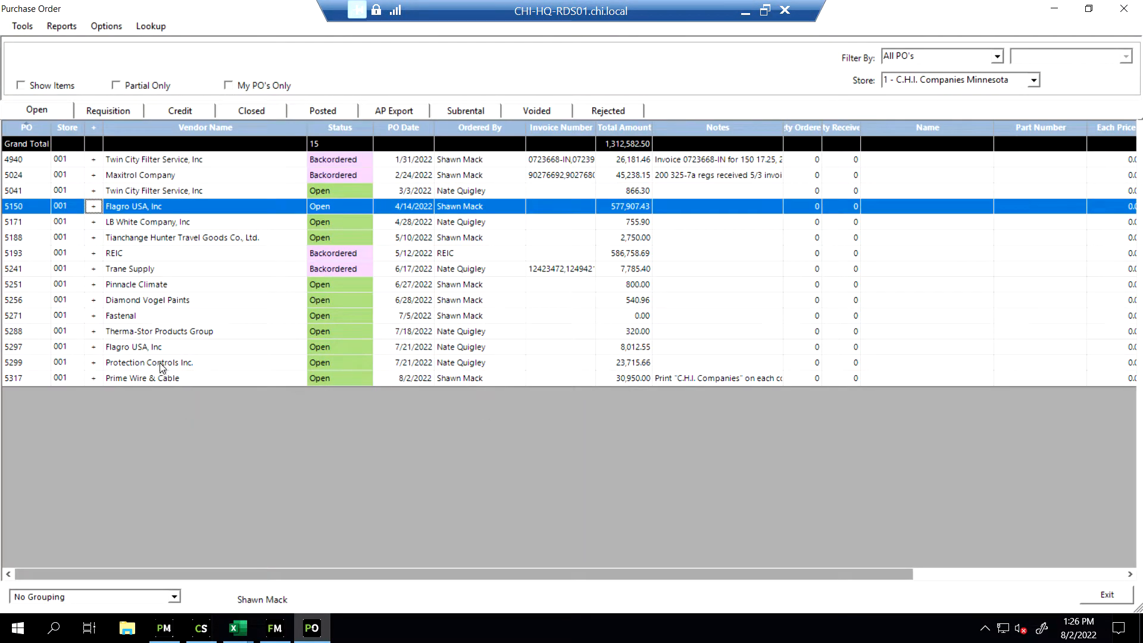
View the item details of the Protection Controls Inc. purchase order and close them
{"action": "left_click", "coordinate": [94, 364]}
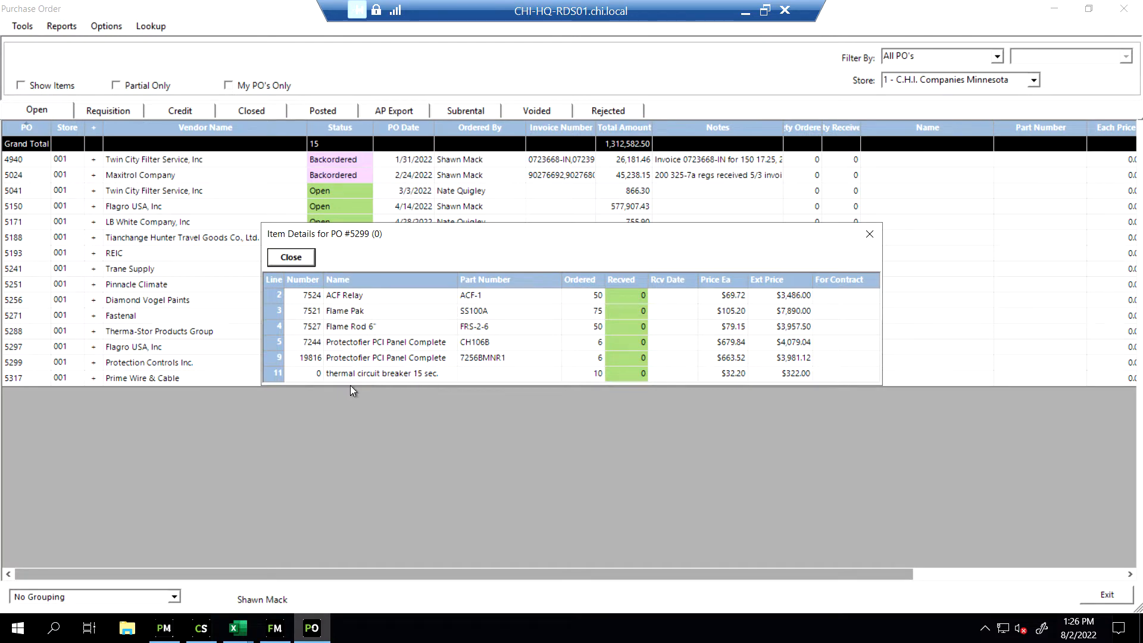
{"action": "left_click", "coordinate": [291, 257]}
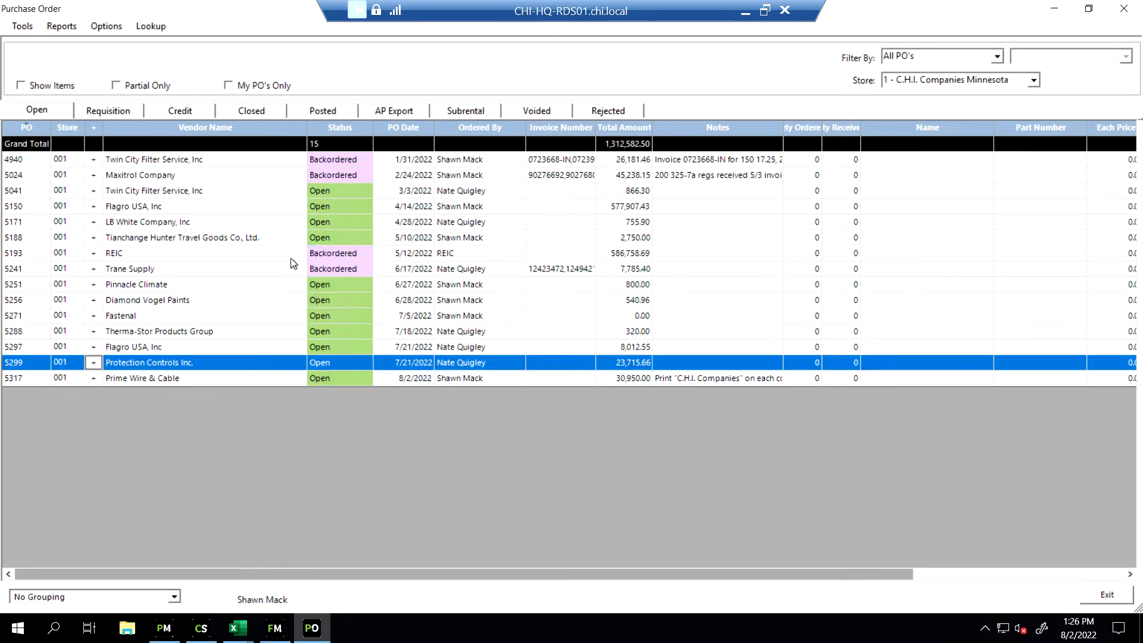
Open the Protection Controls Inc. purchase order for modification and widen the GL Account column to fit the full account names
{"action": "right_click", "coordinate": [199, 362]}
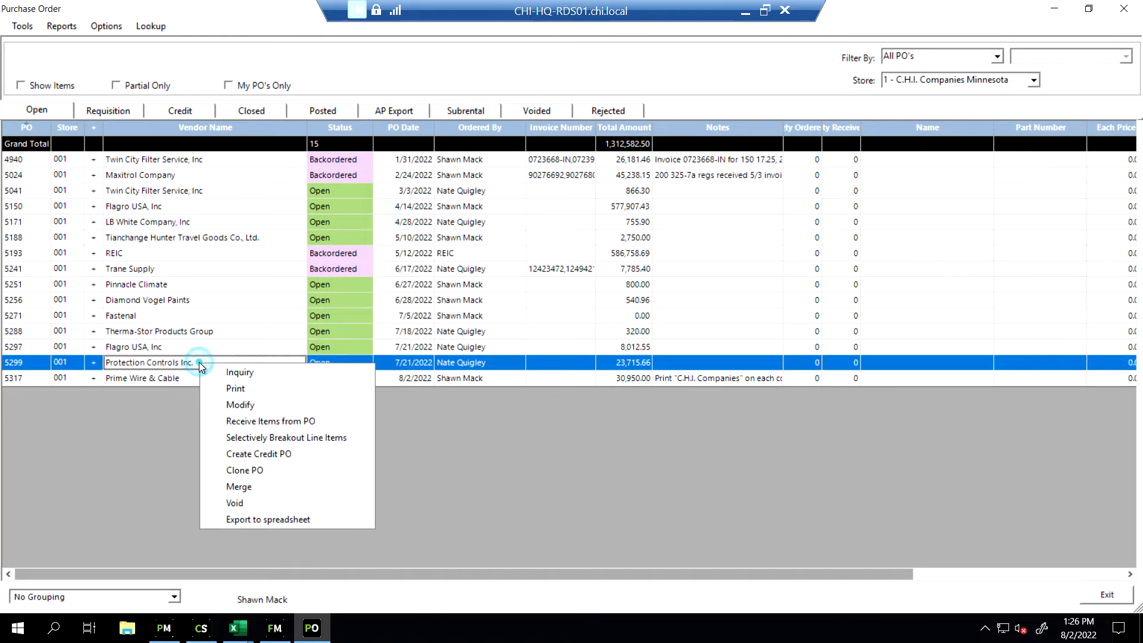
{"action": "left_click", "coordinate": [242, 404]}
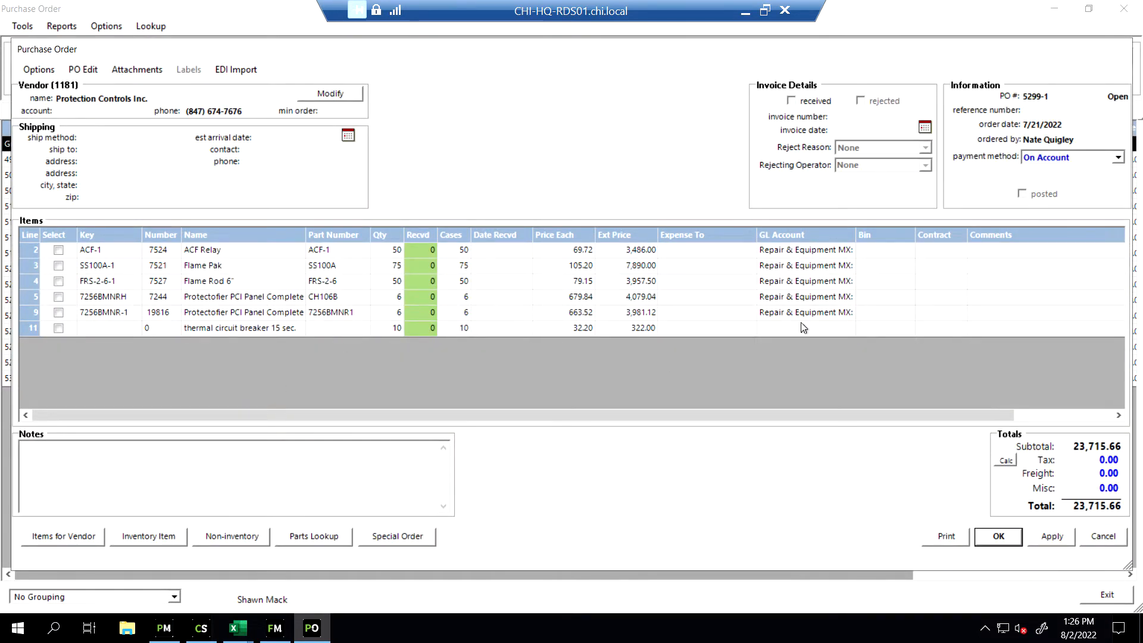
{"action": "left_click_drag", "start_coordinate": [917, 234], "coordinate": [978, 231]}
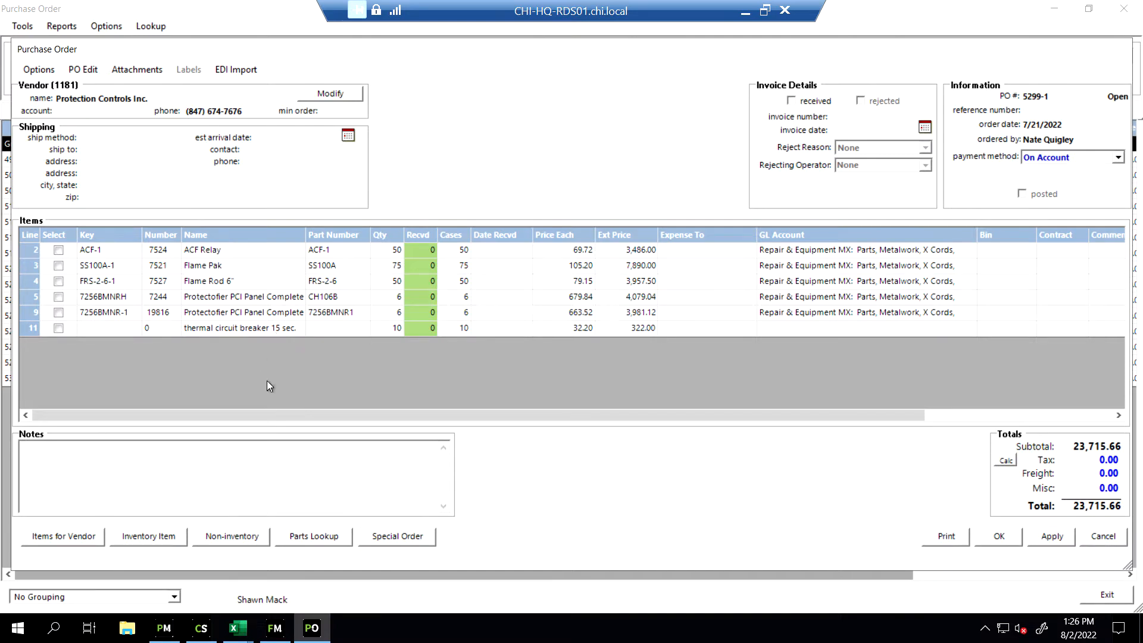
Search the inventory items for "thermal" and choose Thermal Circuit Breaker (TCB-1) for the order
{"action": "left_click", "coordinate": [157, 543]}
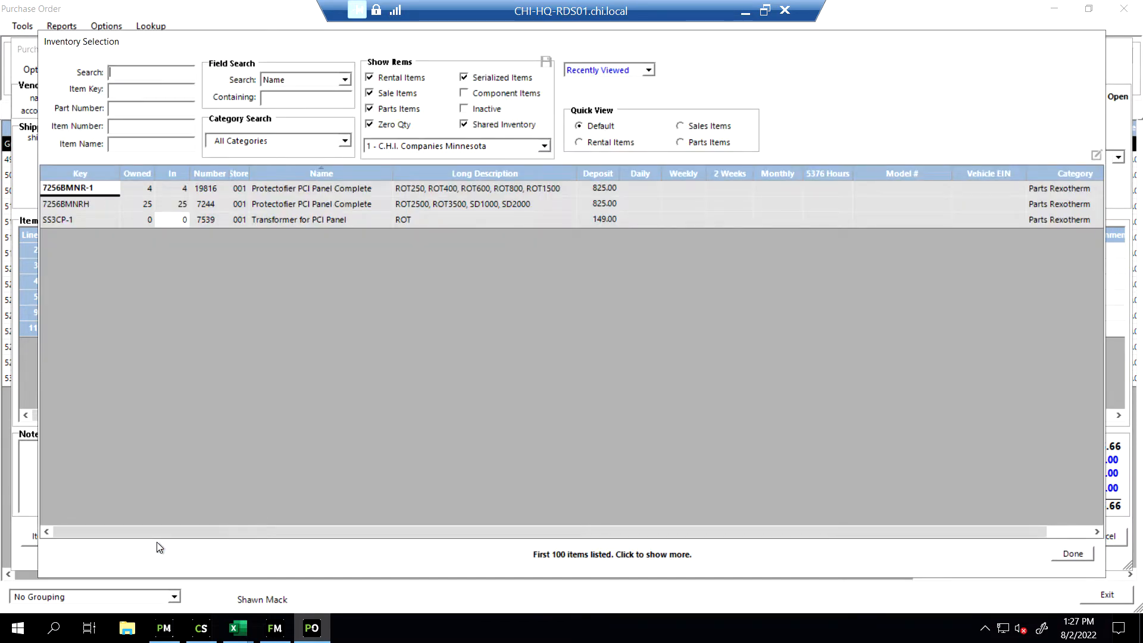
{"action": "type", "text": "thermal"}
{"action": "key", "text": "Return"}
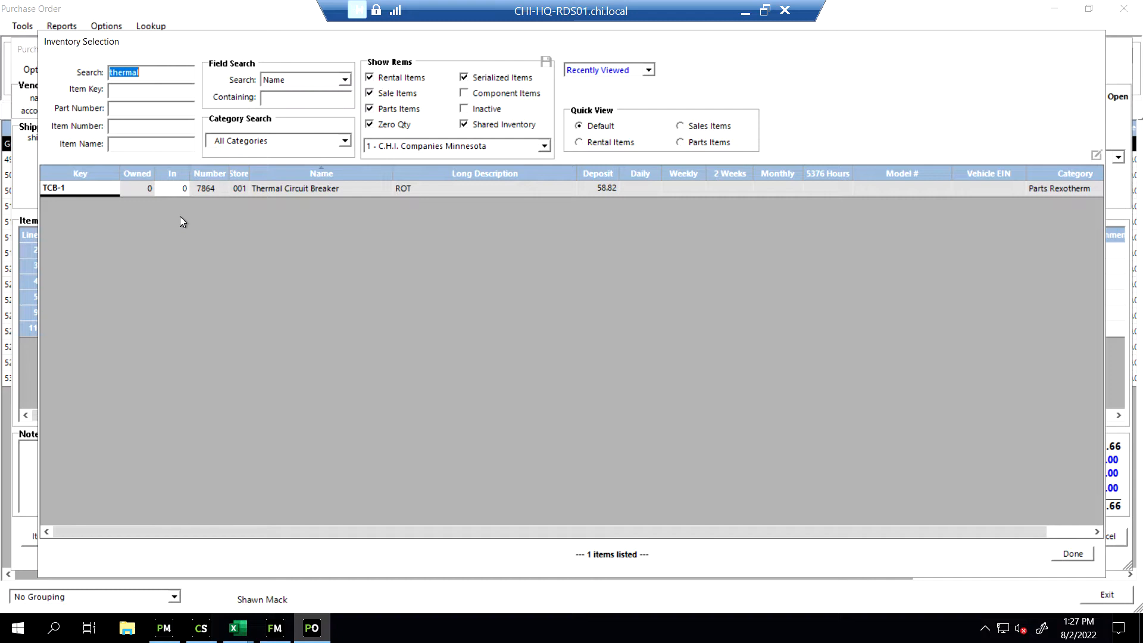
{"action": "double_click", "coordinate": [296, 189]}
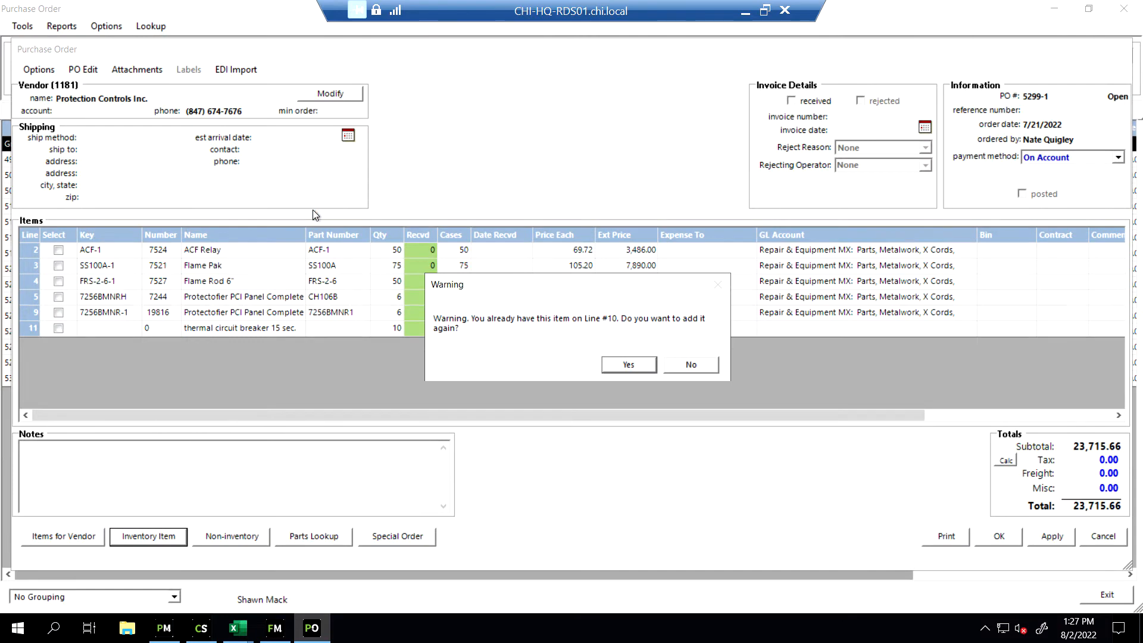
Accept adding the Thermal Circuit Breaker again, with an ordered quantity of 10 and a purchase price of 32.20 each
{"action": "left_click", "coordinate": [630, 365]}
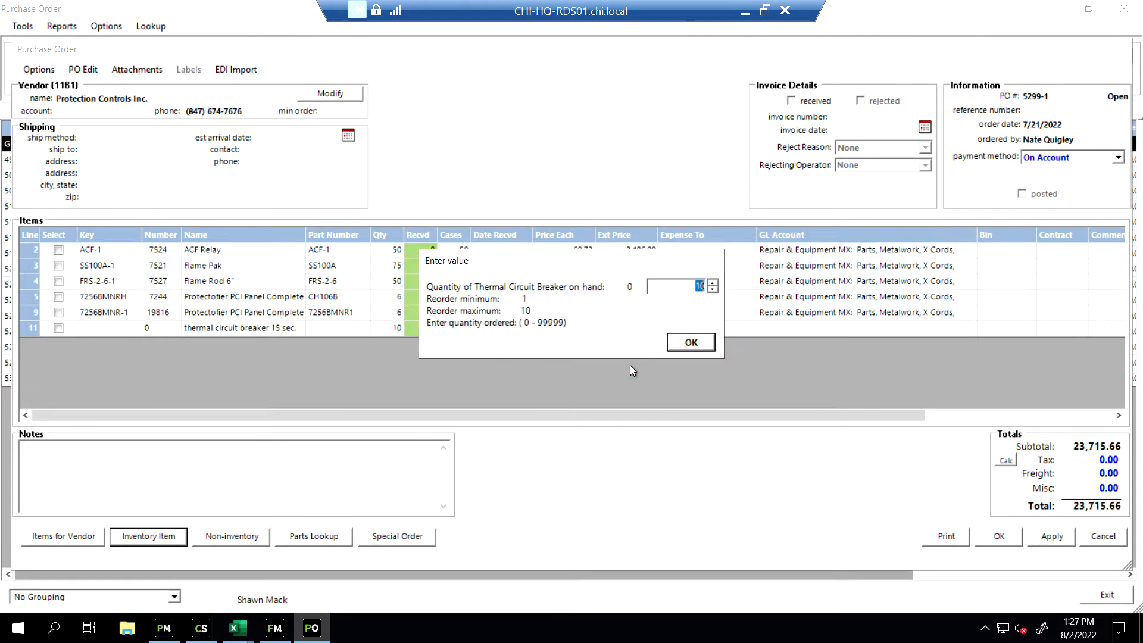
{"action": "left_click", "coordinate": [692, 343]}
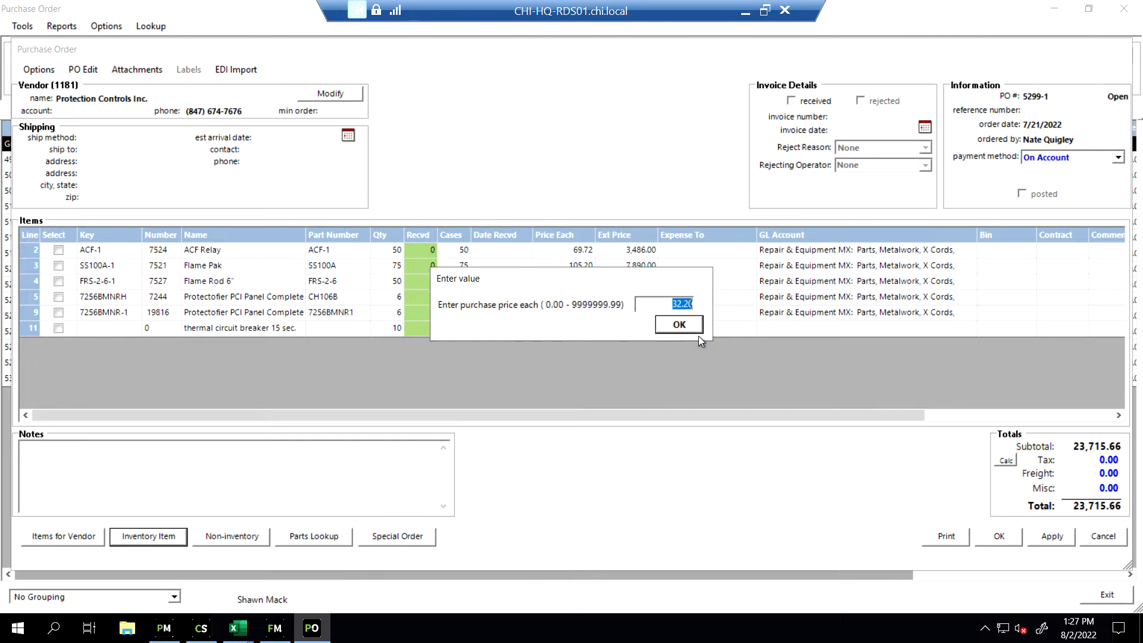
{"action": "left_click_drag", "start_coordinate": [617, 284], "coordinate": [587, 294]}
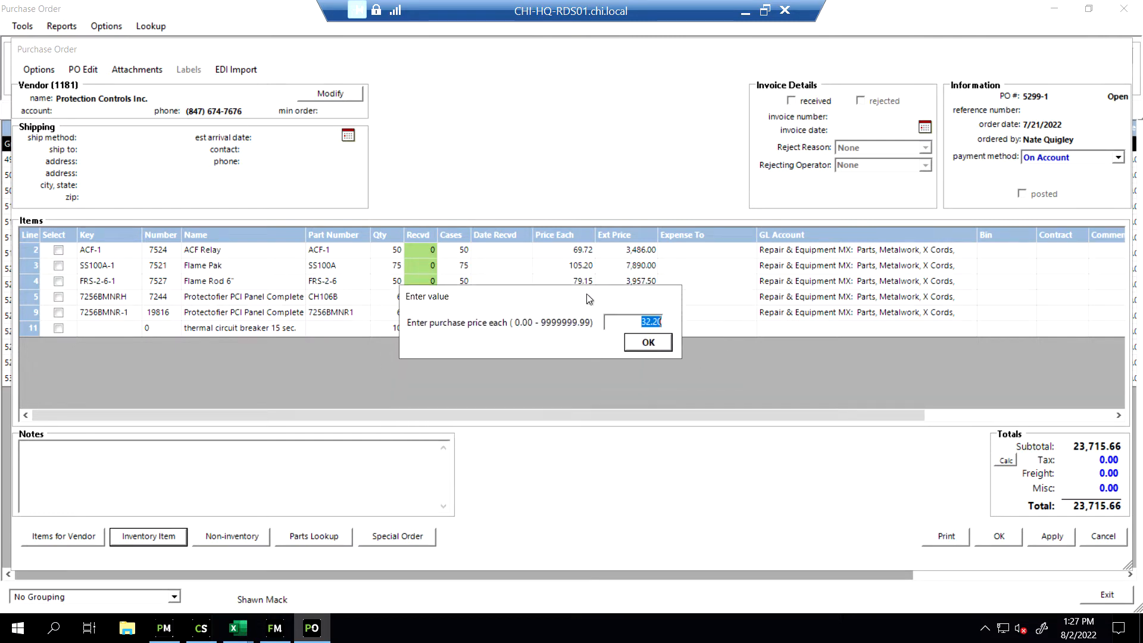
{"action": "left_click", "coordinate": [652, 334]}
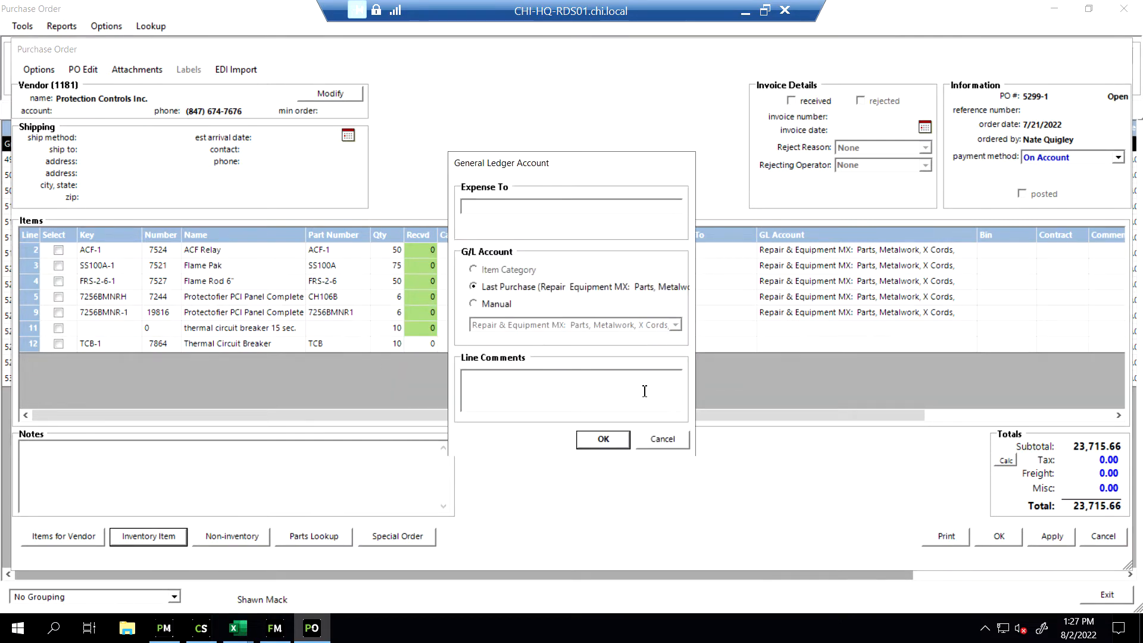
Assign the new line manually to the G/L account "Repair & Equipment MX: Parts, Metalwork, X Cords" and finish the inventory selection
{"action": "left_click", "coordinate": [499, 305]}
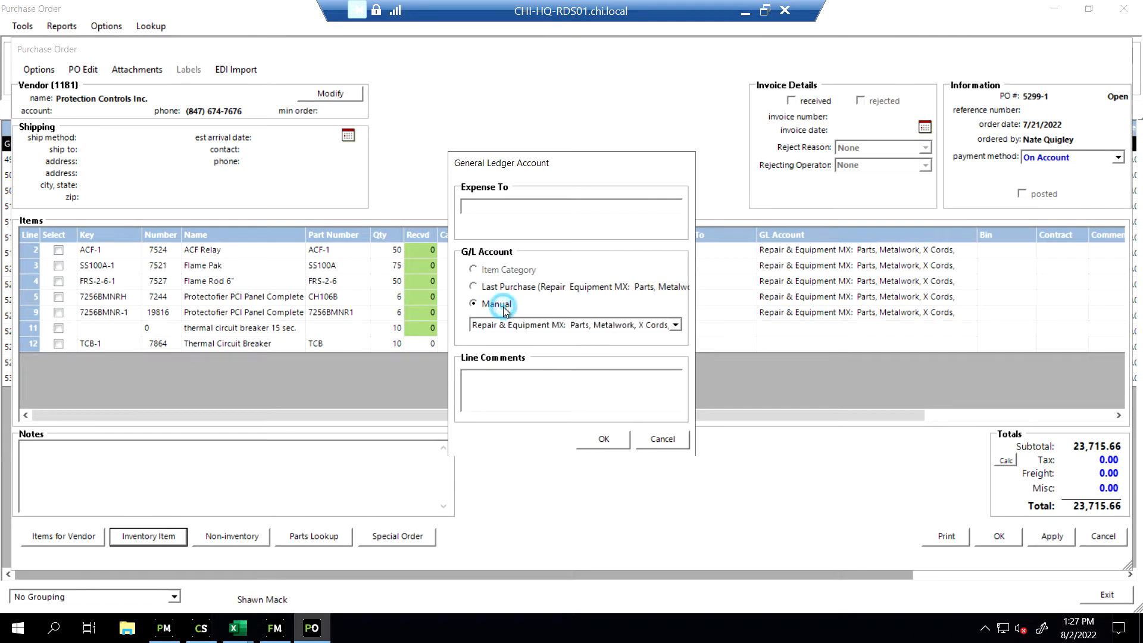
{"action": "left_click", "coordinate": [676, 327]}
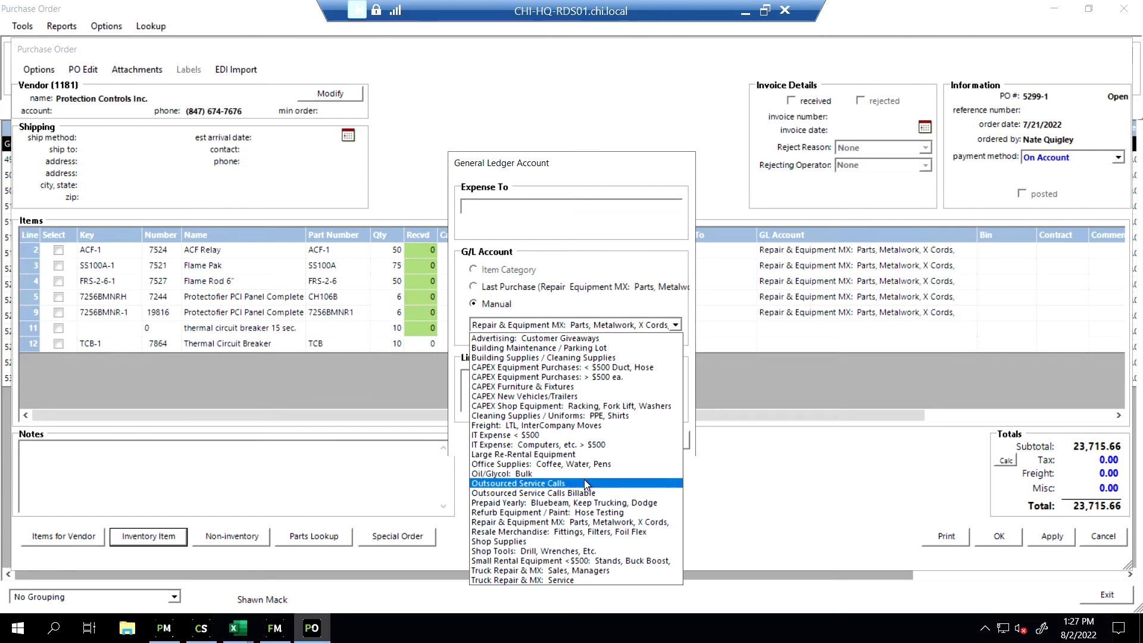
{"action": "left_click", "coordinate": [573, 523]}
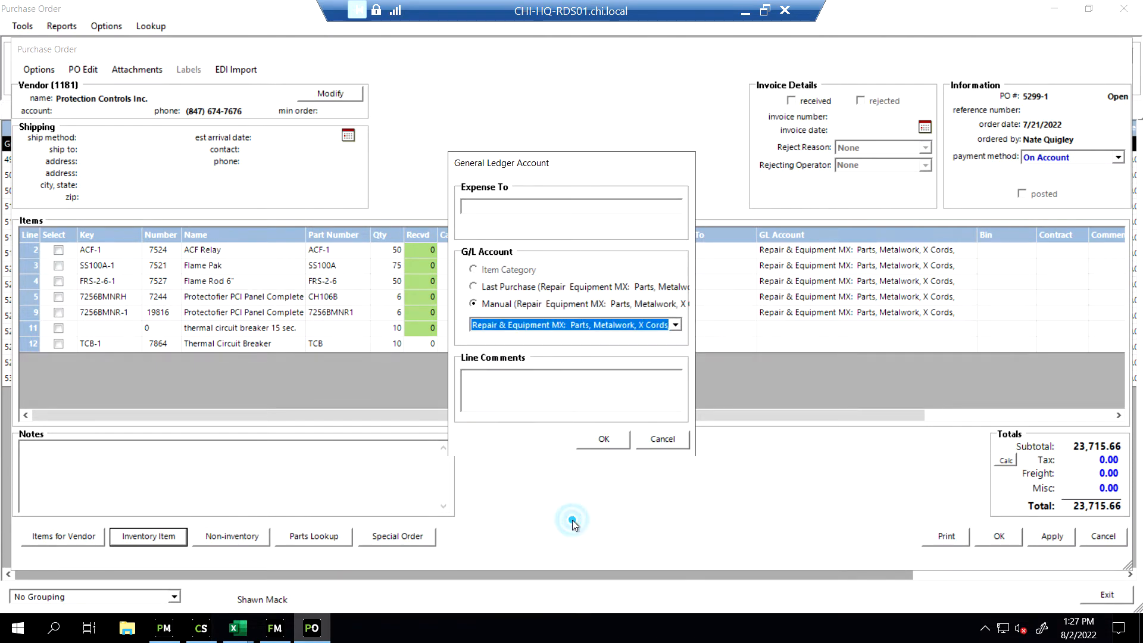
{"action": "left_click", "coordinate": [604, 440]}
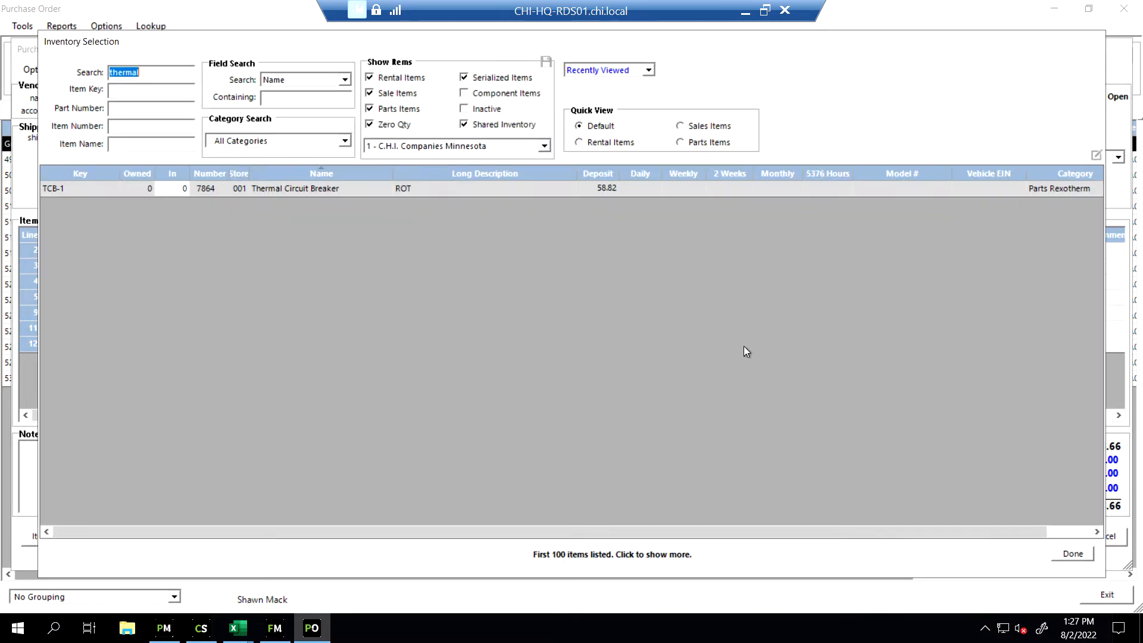
{"action": "left_click", "coordinate": [1069, 553]}
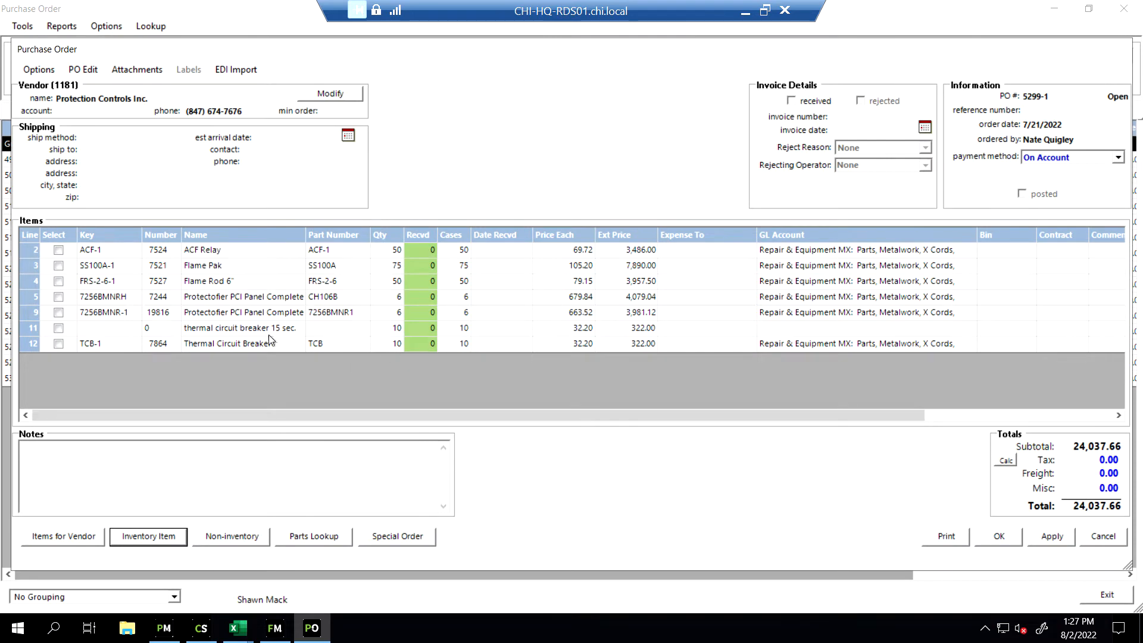
Remove the non-inventory line "thermal circuit breaker 15 sec." from the Protection Controls purchase order
{"action": "left_click", "coordinate": [33, 327]}
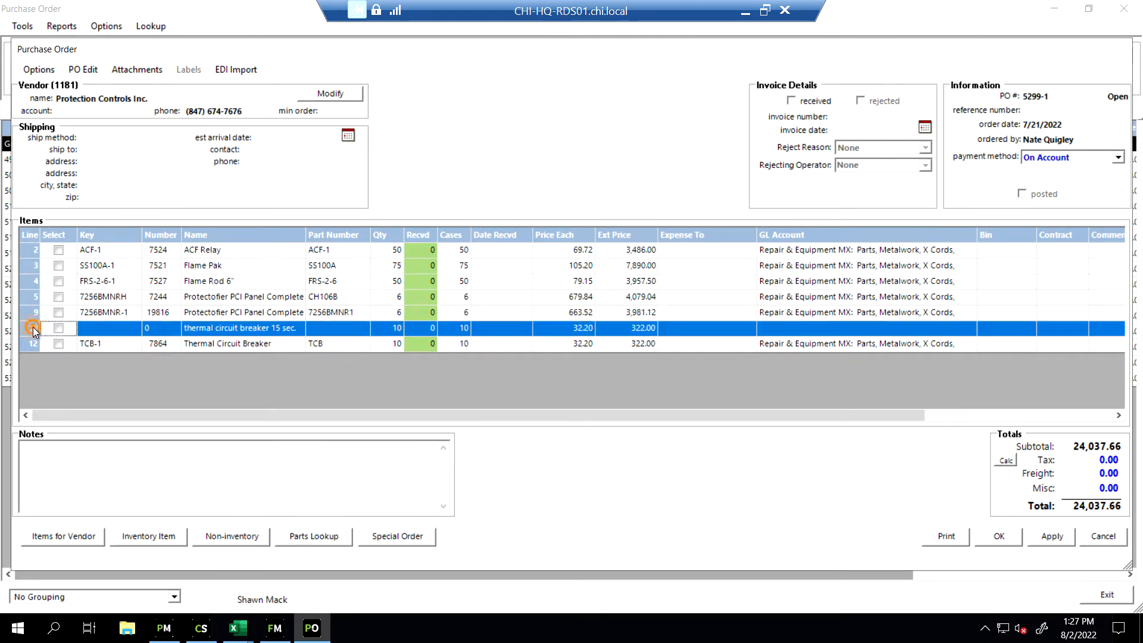
{"action": "right_click", "coordinate": [33, 328]}
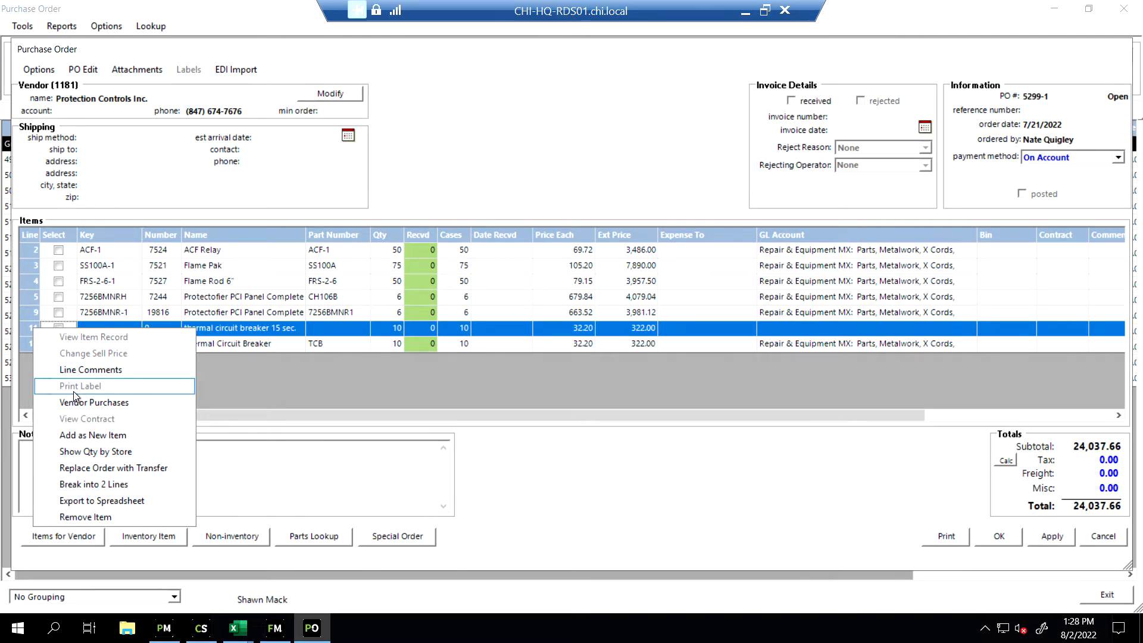
{"action": "left_click", "coordinate": [114, 516]}
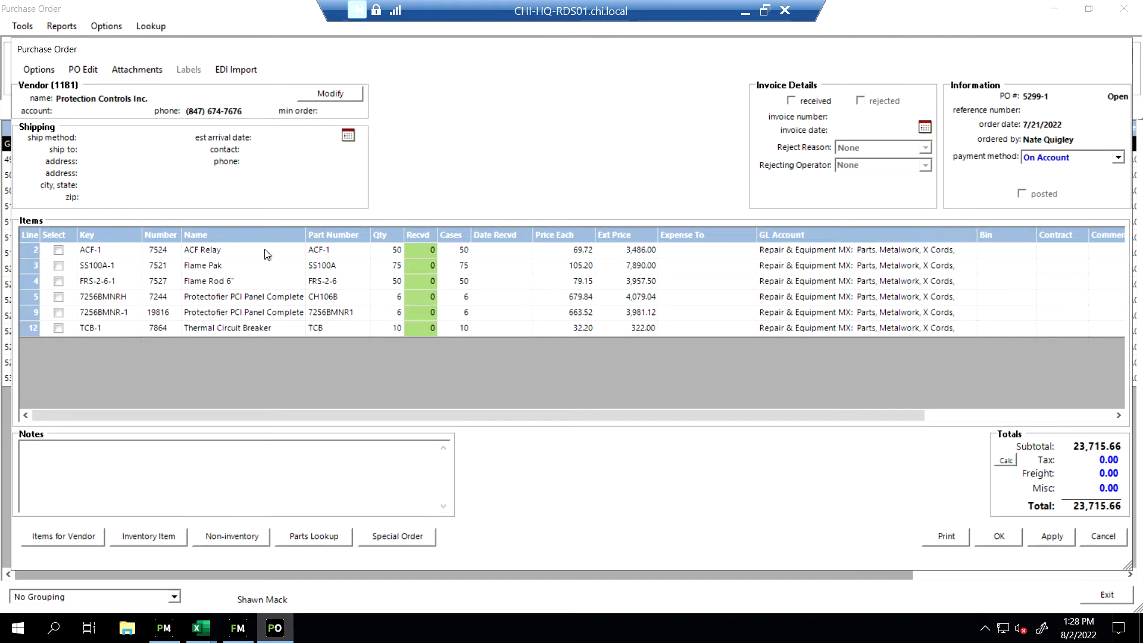
Enter received quantities of 50 for the ACF Relay and 25 for the Flame Pak
{"action": "double_click", "coordinate": [433, 251]}
{"action": "type", "text": "50"}
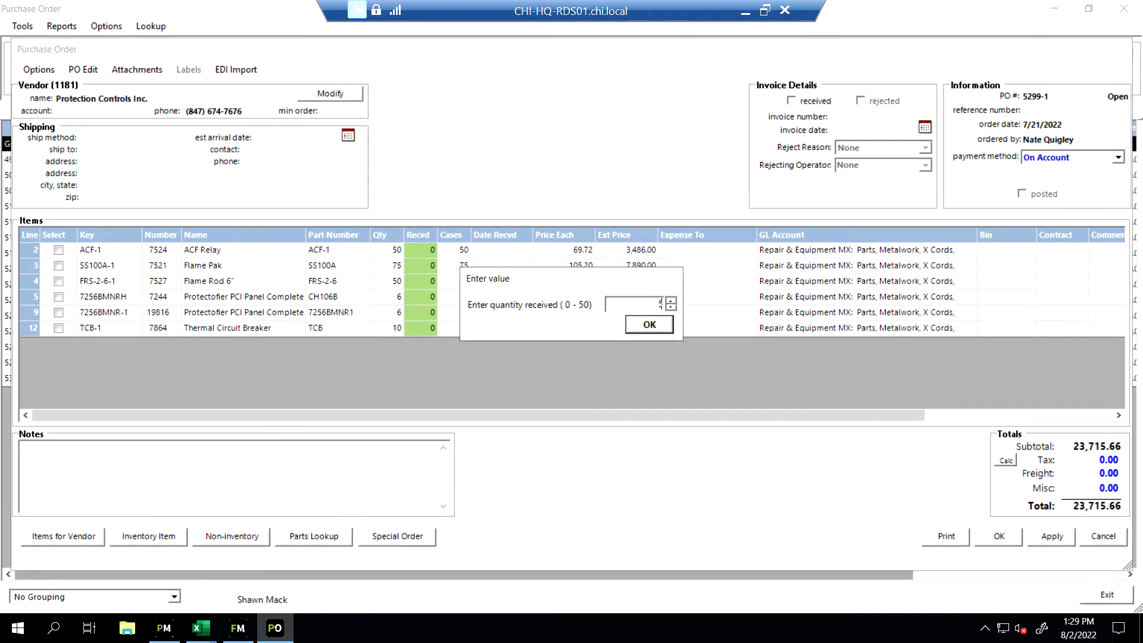
{"action": "left_click", "coordinate": [649, 325]}
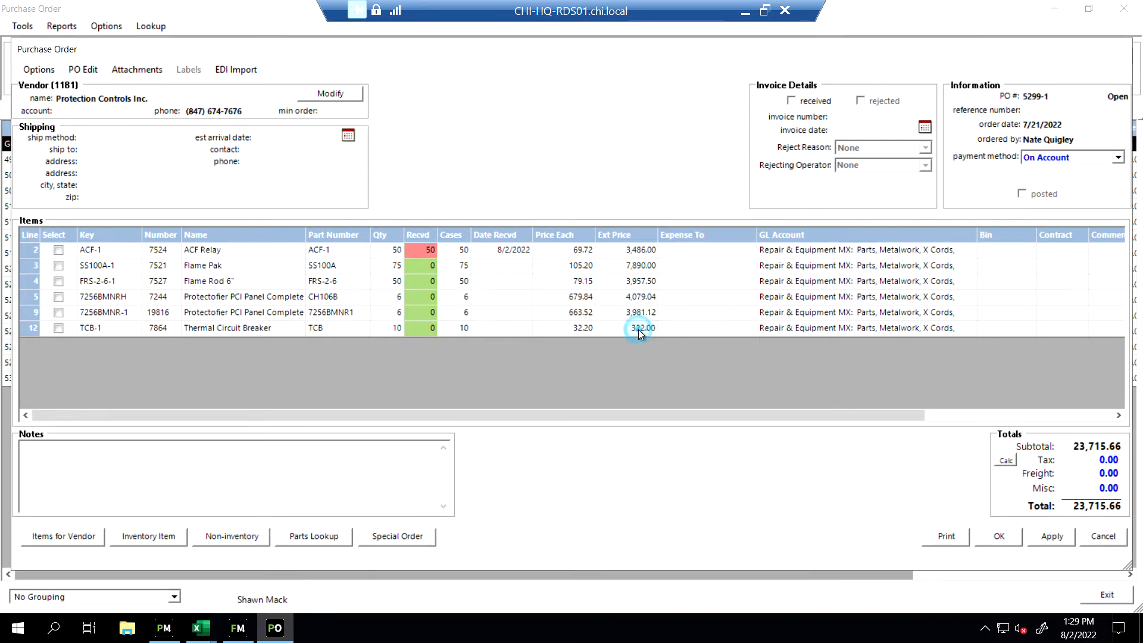
{"action": "double_click", "coordinate": [430, 267]}
{"action": "type", "text": "25"}
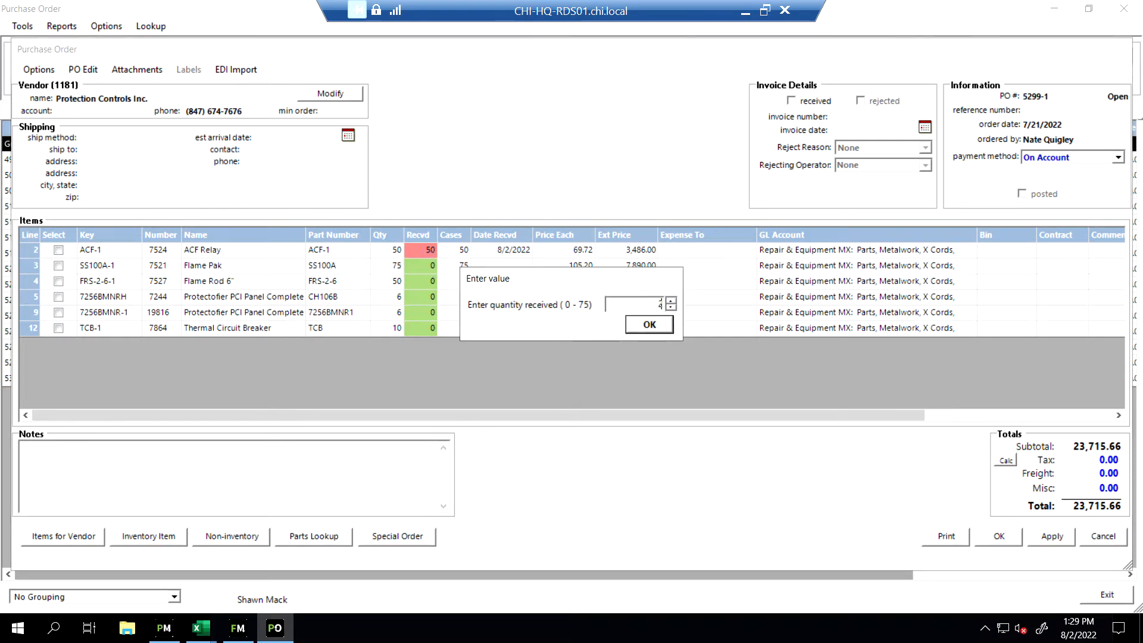
{"action": "key", "text": "Return"}
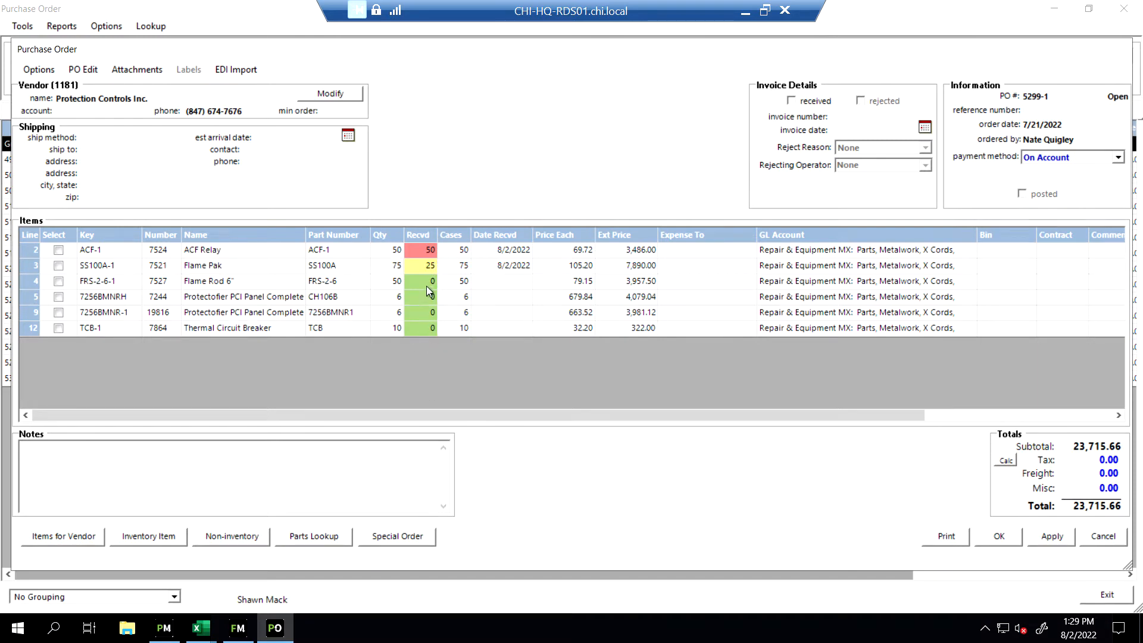
Reset the received quantities of the Flame Pak and the ACF Relay to 0
{"action": "double_click", "coordinate": [424, 266]}
{"action": "type", "text": "0"}
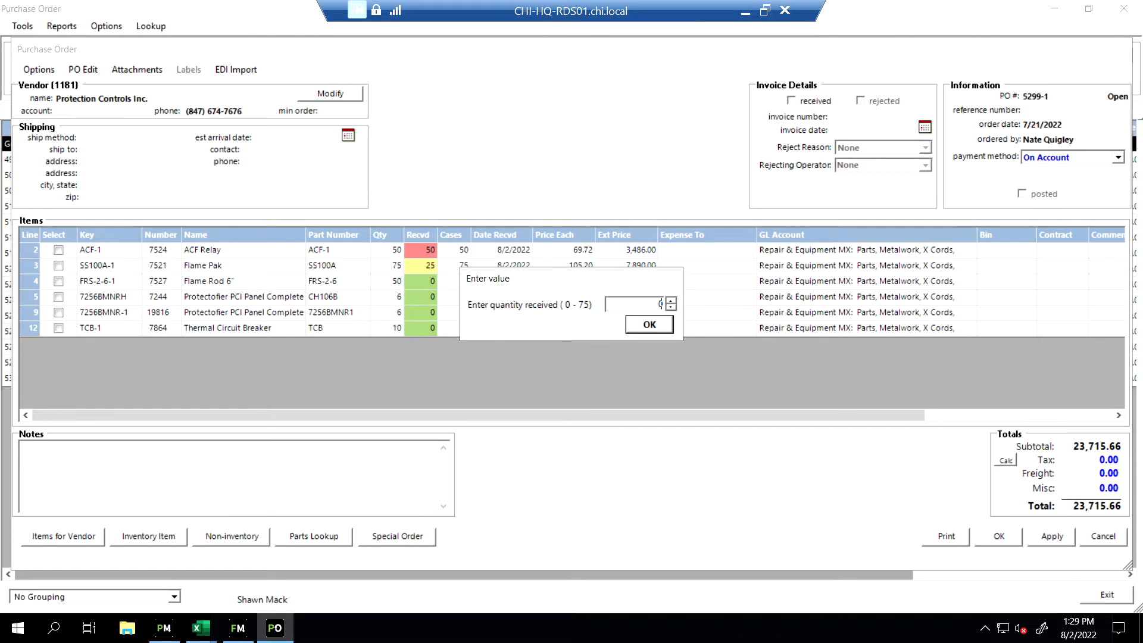
{"action": "key", "text": "Return"}
{"action": "double_click", "coordinate": [426, 251]}
{"action": "type", "text": "0"}
{"action": "key", "text": "Return"}
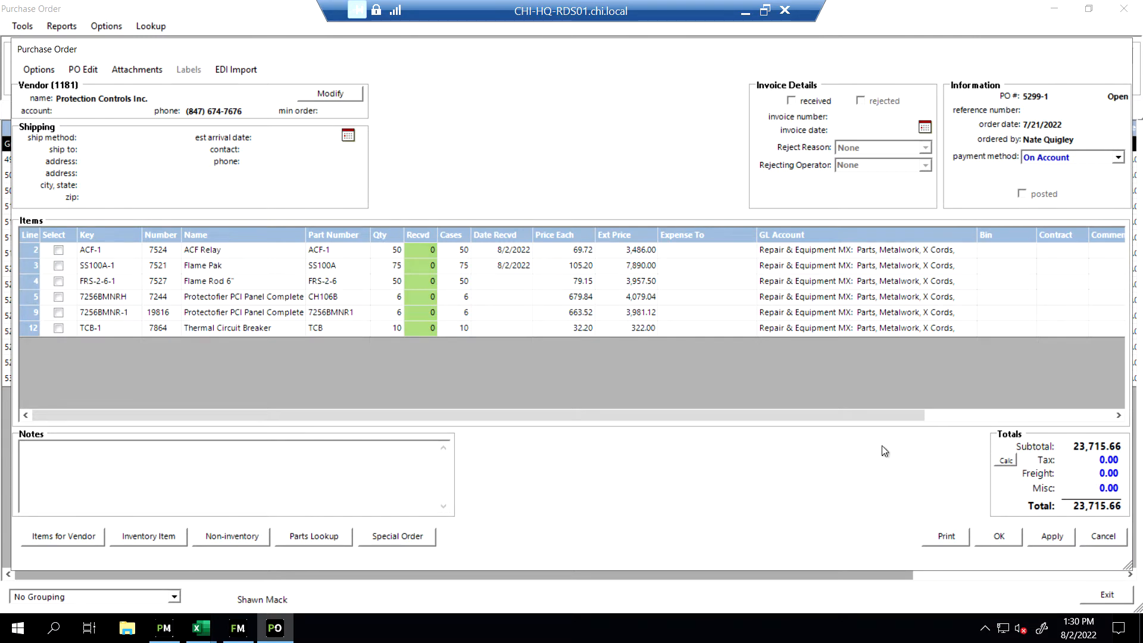
Try a freight amount of 47.00, clear it again, and accept the Protection Controls purchase order
{"action": "left_click_drag", "start_coordinate": [1099, 473], "coordinate": [1142, 496]}
{"action": "type", "text": "47.00"}
{"action": "key", "text": "BackSpace"}
{"action": "key", "text": "BackSpace"}
{"action": "key", "text": "BackSpace"}
{"action": "key", "text": "BackSpace"}
{"action": "left_click", "coordinate": [1002, 534]}
{"action": "left_click", "coordinate": [1011, 546]}
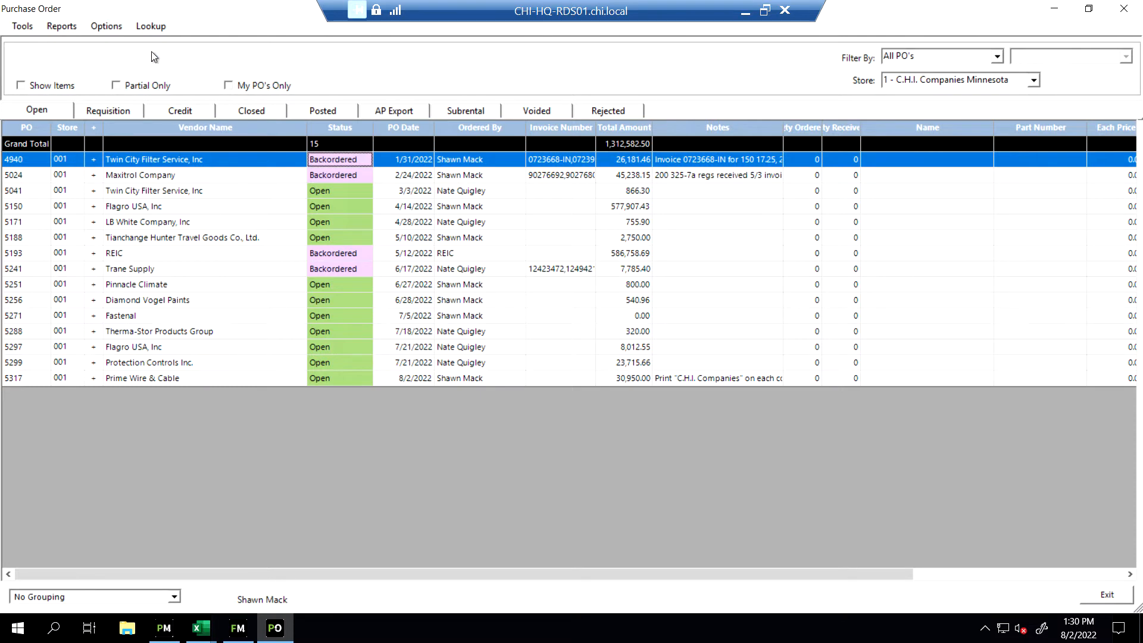
Look up the Rankin purchase order by its number for modification, and close it without saving changes
{"action": "left_click", "coordinate": [154, 29]}
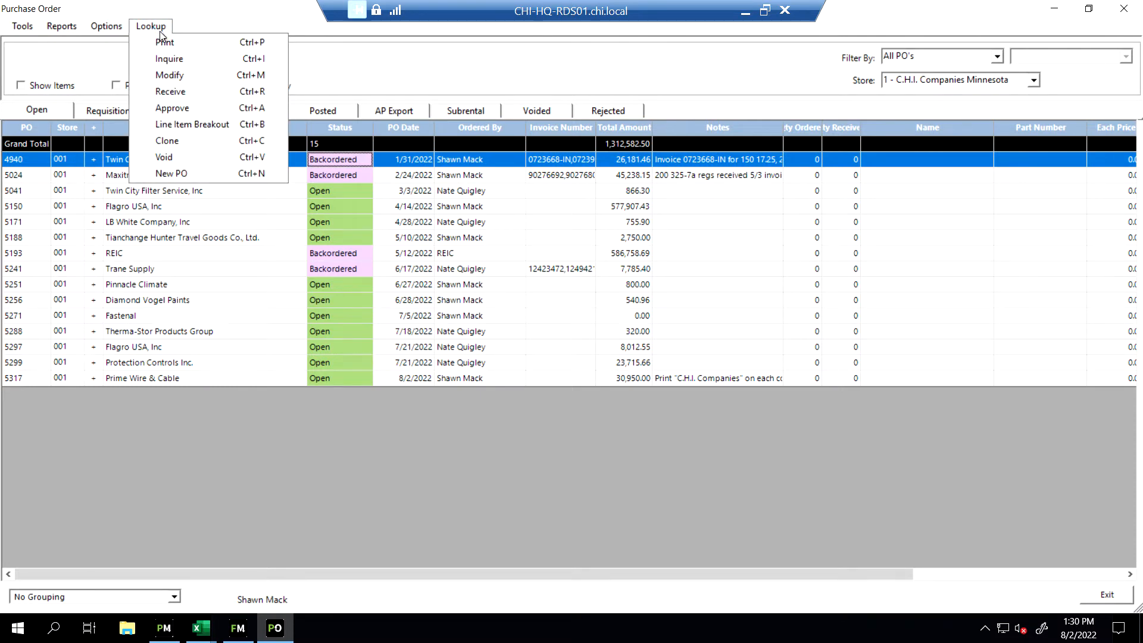
{"action": "left_click", "coordinate": [174, 75]}
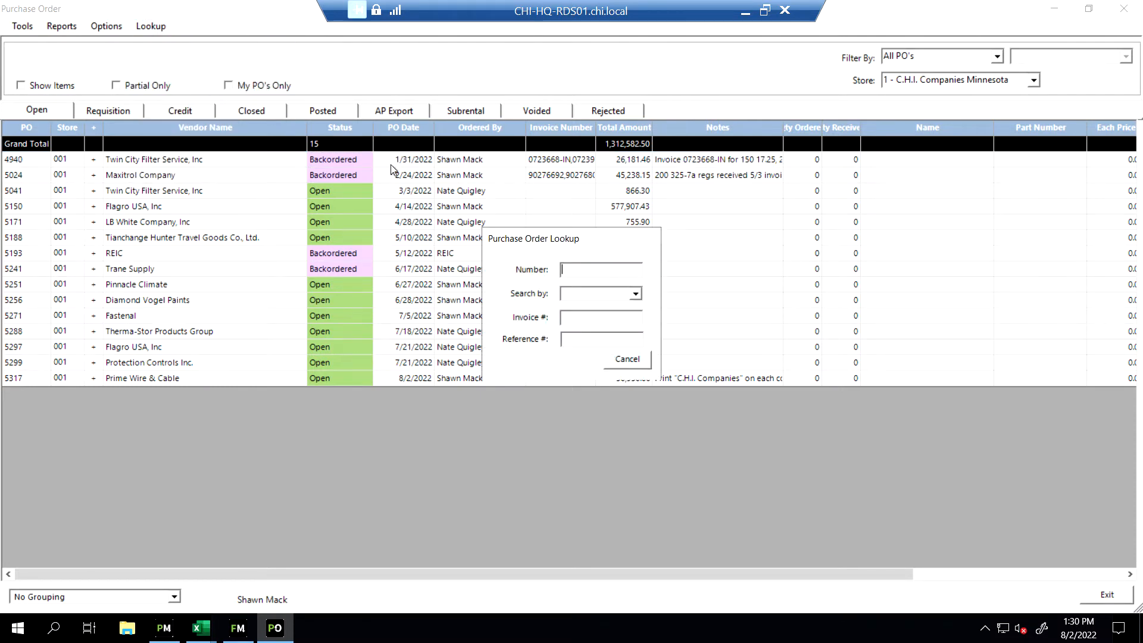
{"action": "type", "text": "5300"}
{"action": "key", "text": "Return"}
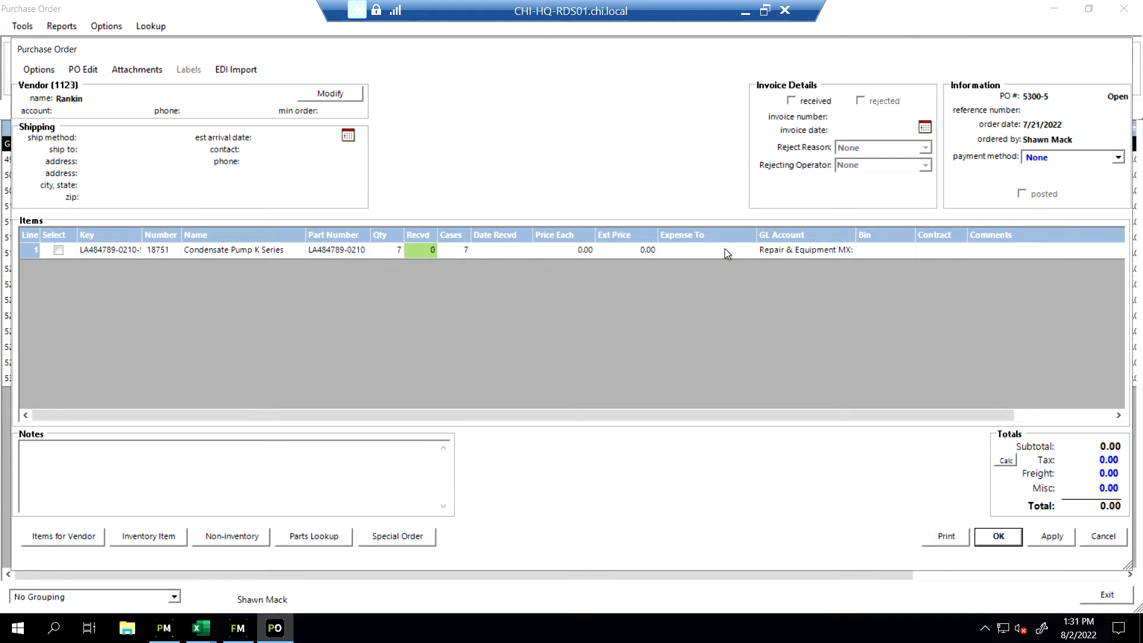
{"action": "left_click", "coordinate": [1106, 538]}
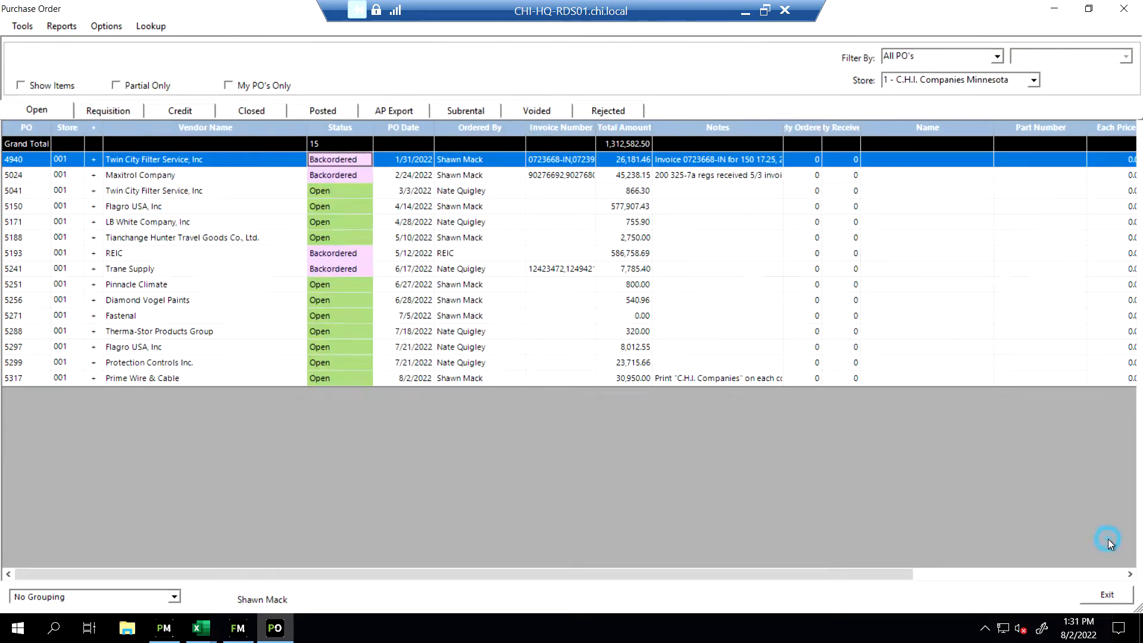
Look up purchase orders for modification by vendor, searching for "pro" and choosing Protection Controls Inc
{"action": "left_click", "coordinate": [157, 26]}
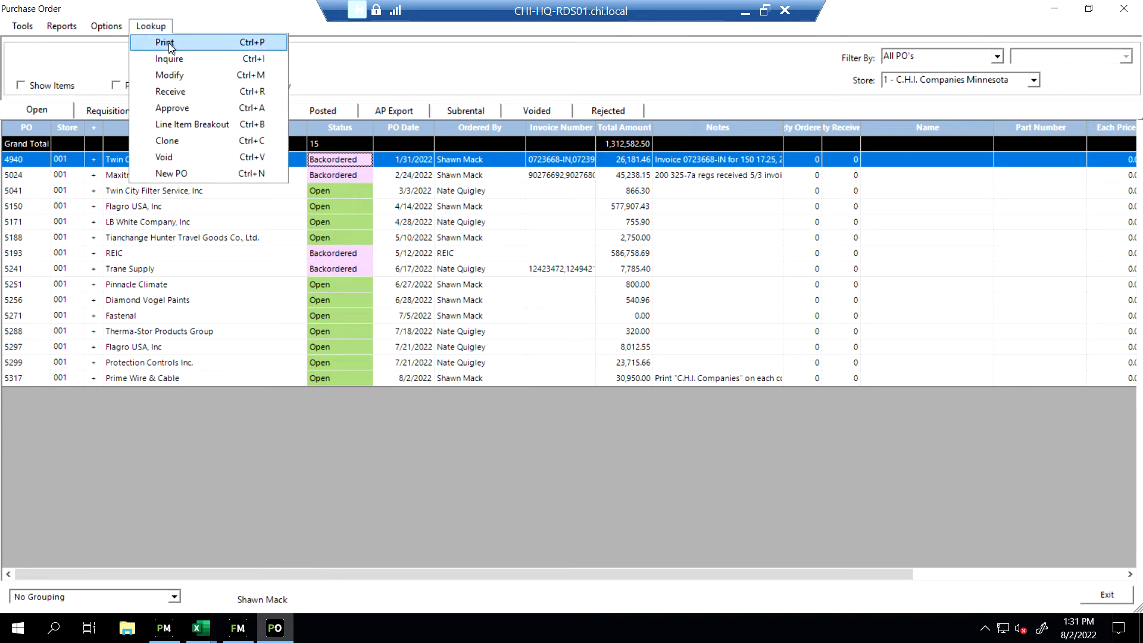
{"action": "left_click", "coordinate": [178, 75]}
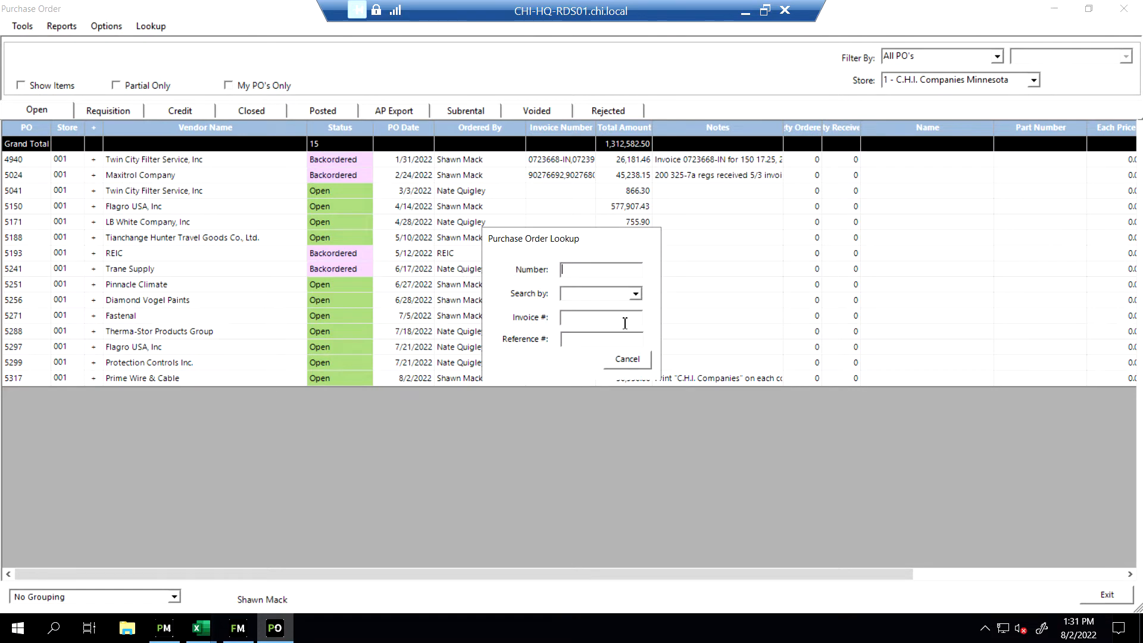
{"action": "left_click", "coordinate": [636, 295]}
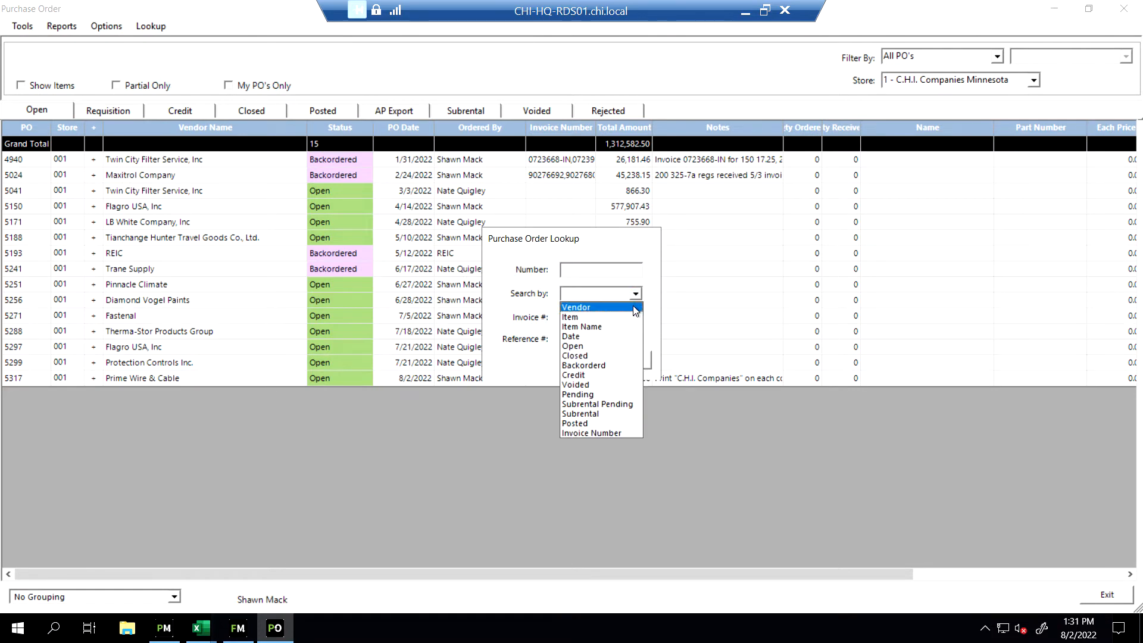
{"action": "left_click", "coordinate": [635, 308]}
{"action": "type", "text": "pro"}
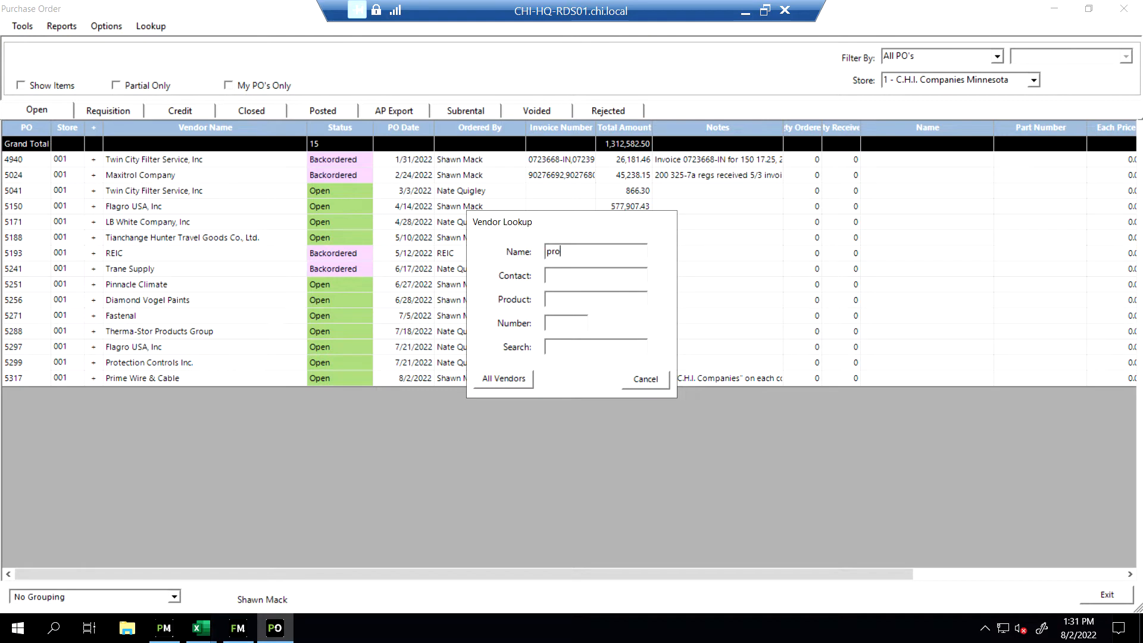
{"action": "key", "text": "Return"}
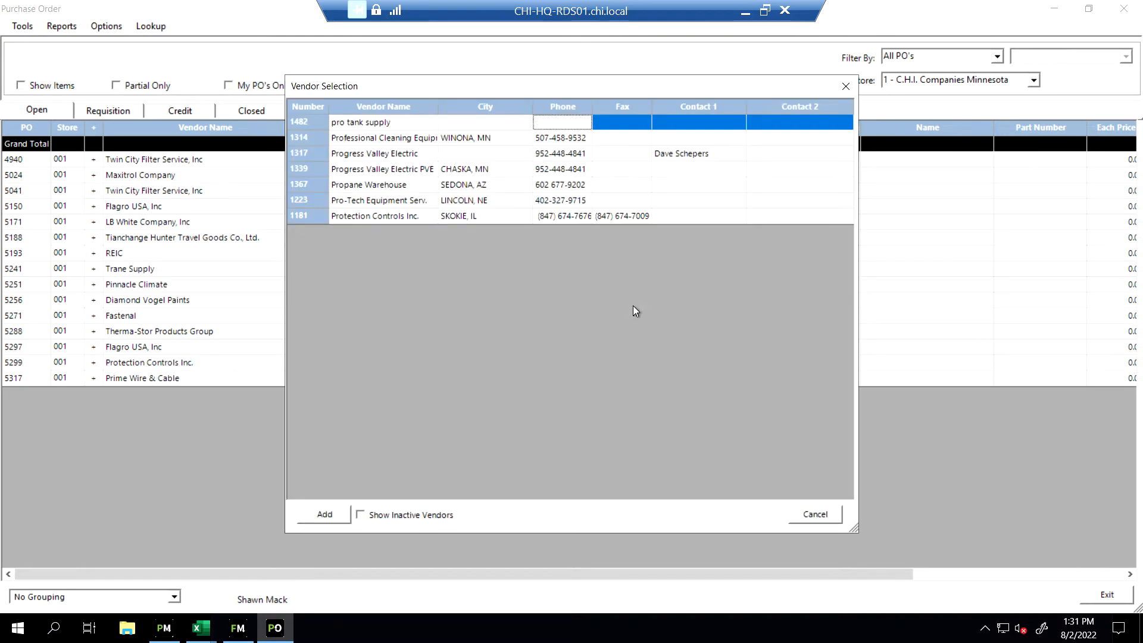
{"action": "double_click", "coordinate": [383, 215]}
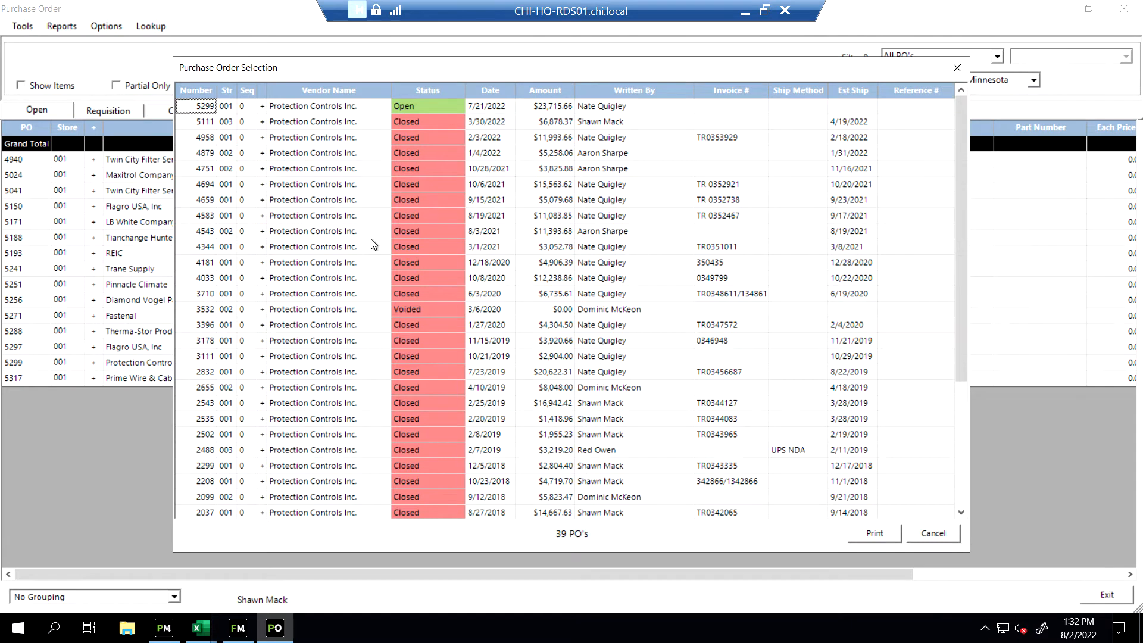
View the item details of the vendor's closed order dated 3/30/2022, and leave the purchase order selection
{"action": "left_click", "coordinate": [263, 122]}
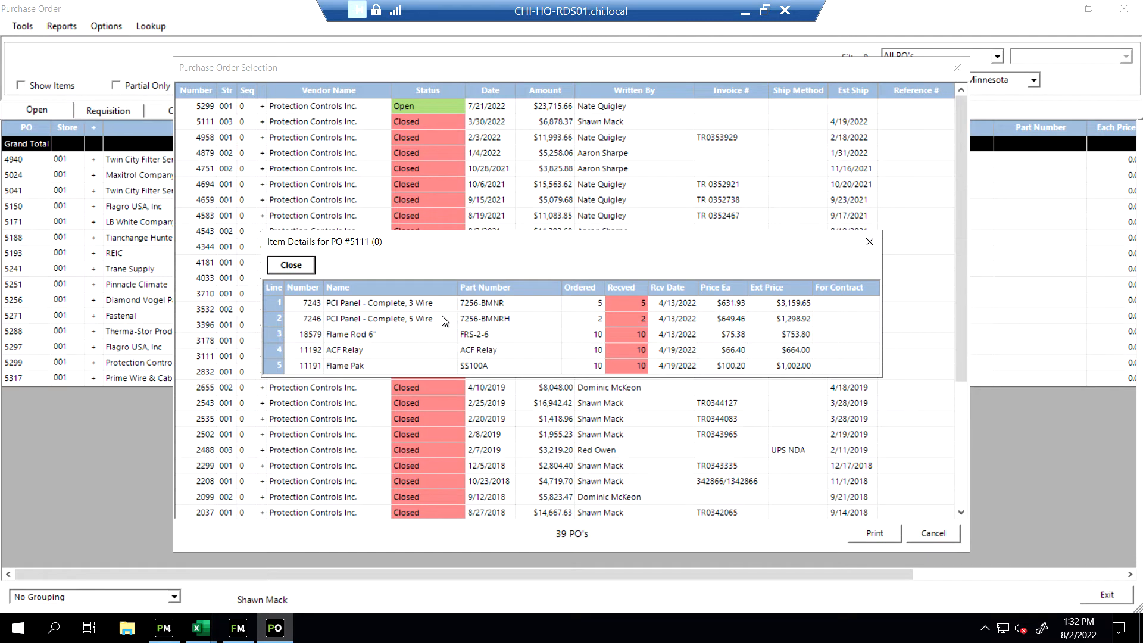
{"action": "left_click", "coordinate": [292, 265]}
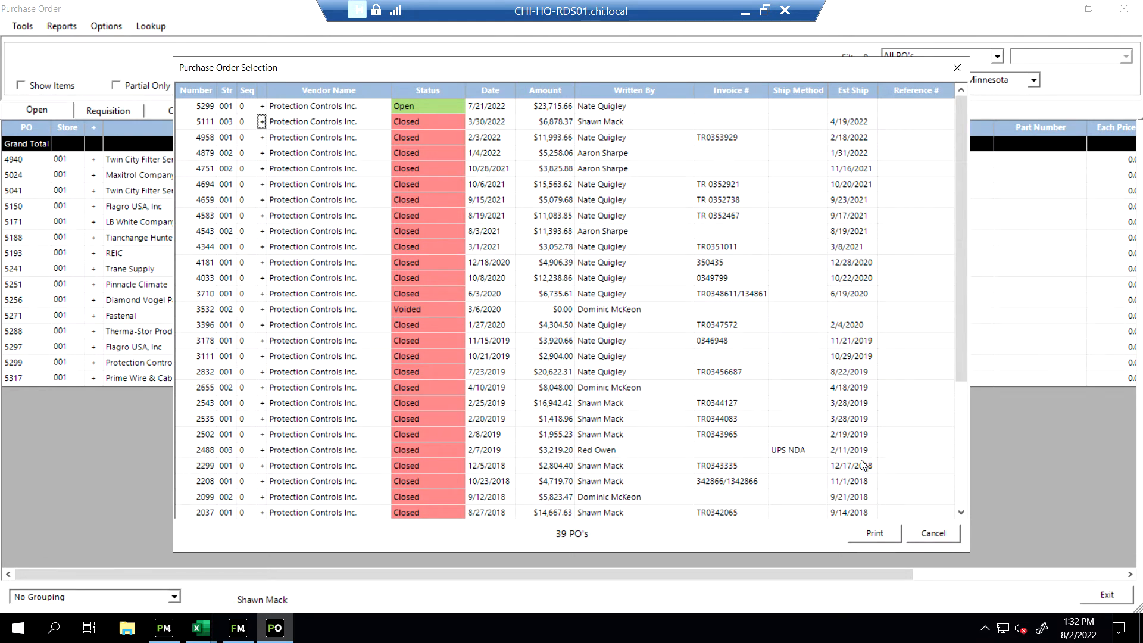
{"action": "left_click", "coordinate": [933, 534]}
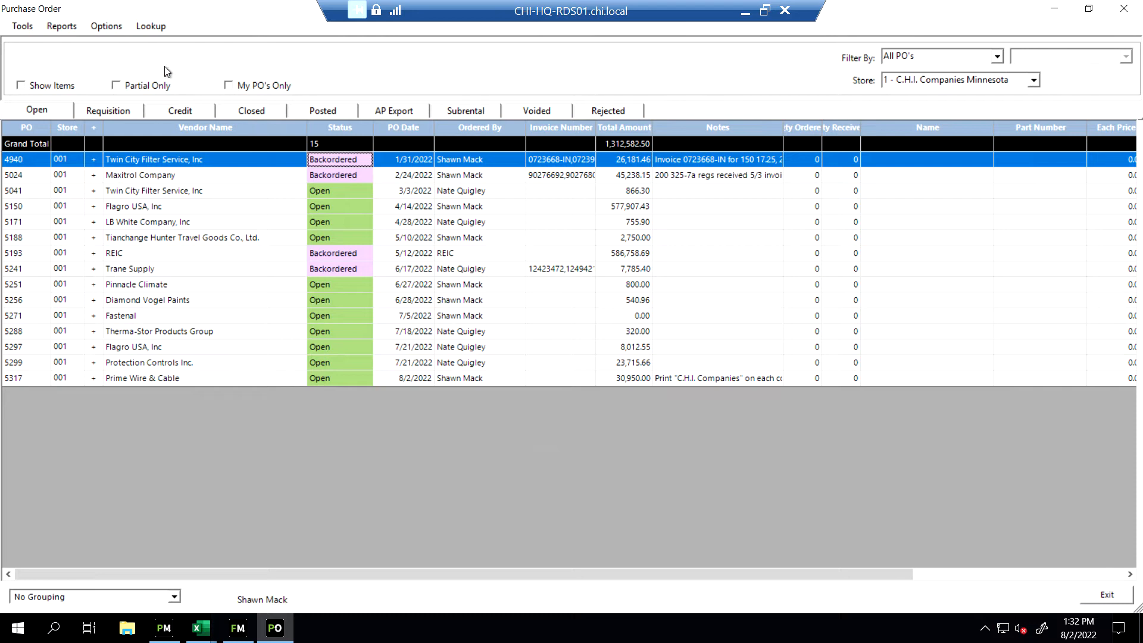
{"action": "left_click", "coordinate": [147, 30]}
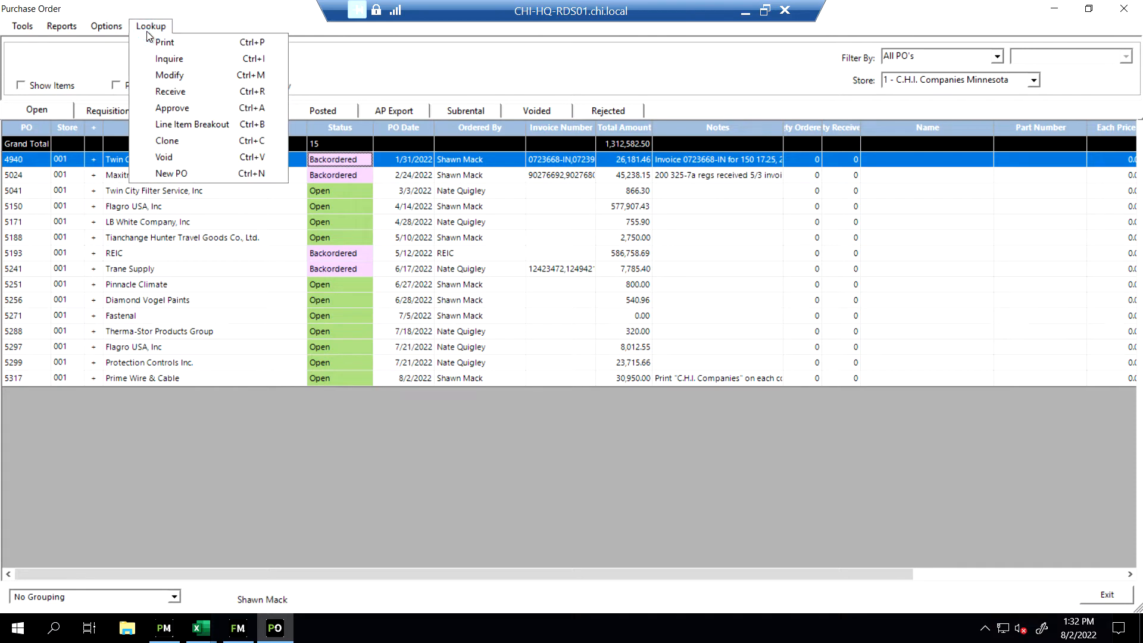
{"action": "left_click", "coordinate": [168, 75]}
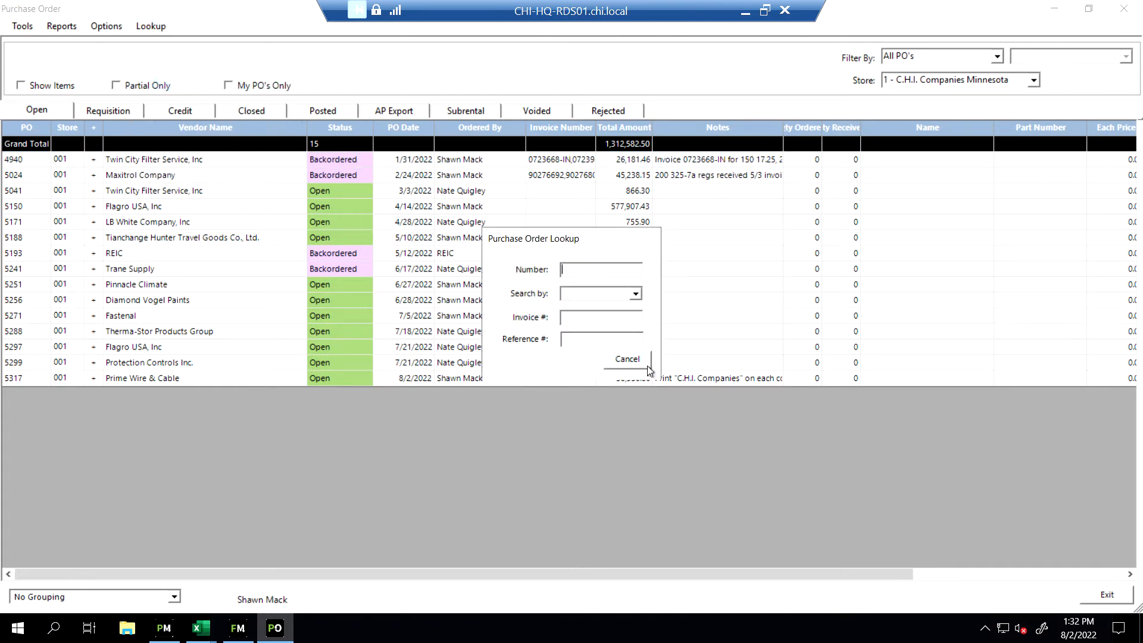
{"action": "left_click", "coordinate": [627, 359]}
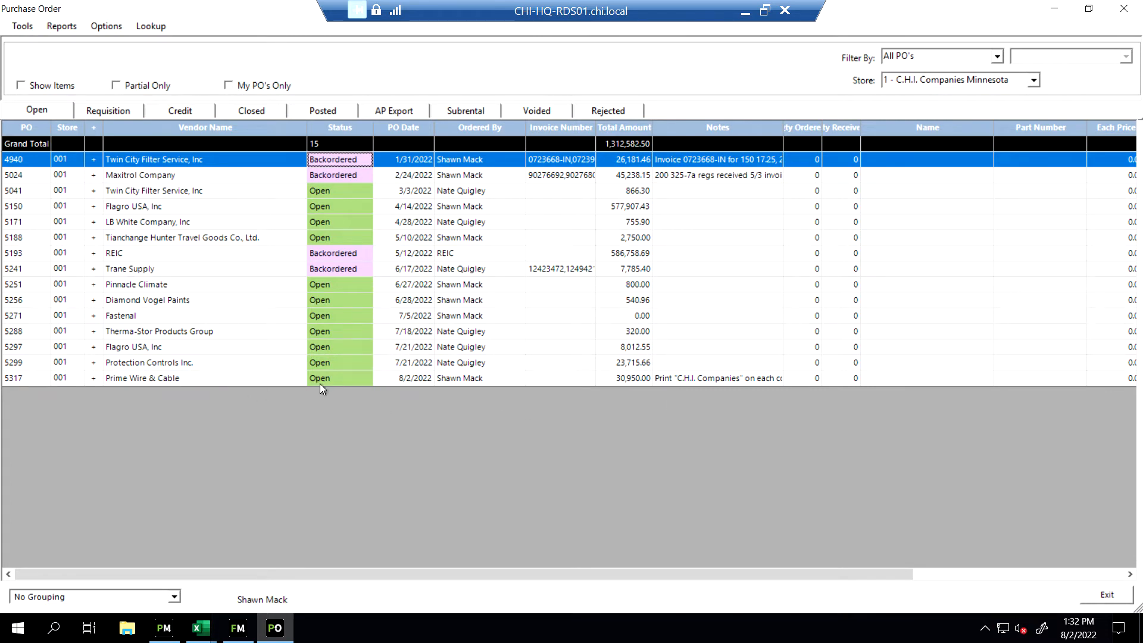
Show line items in the open orders list and open the Flagro USA, Inc order with the Air Proving Sail Switch for modification
{"action": "left_click", "coordinate": [21, 86]}
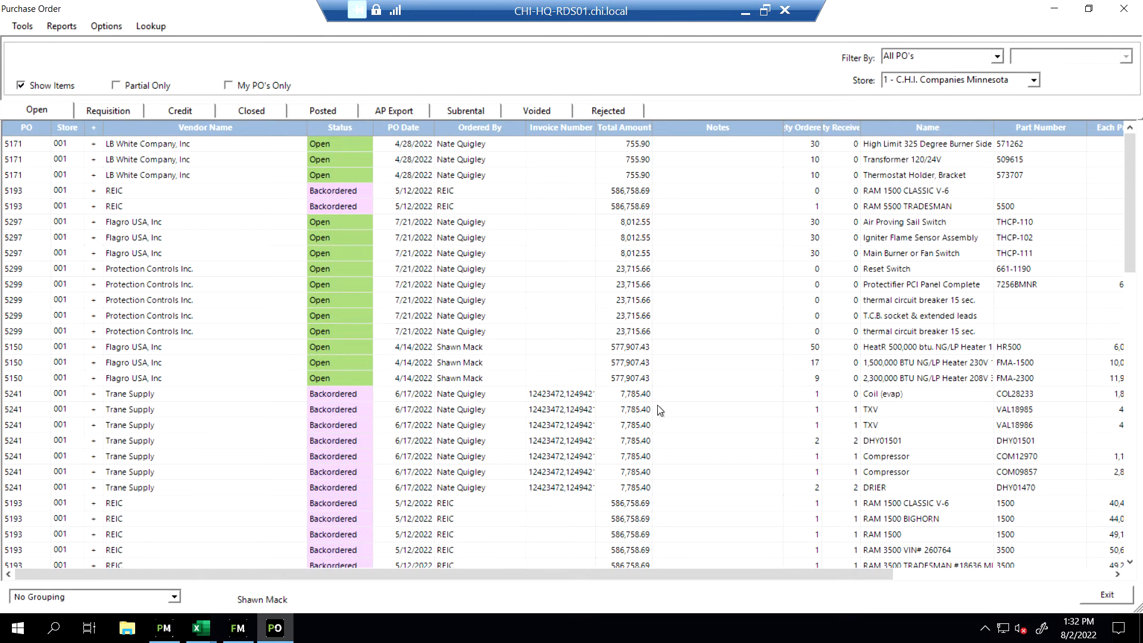
{"action": "left_click_drag", "start_coordinate": [688, 569], "coordinate": [949, 565]}
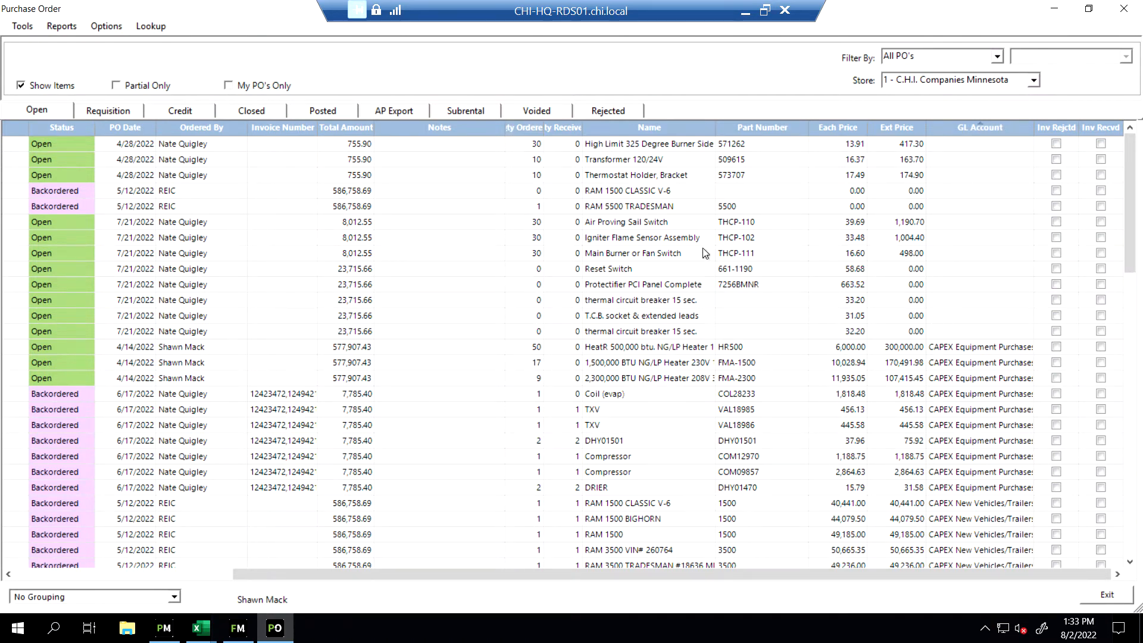
{"action": "right_click", "coordinate": [629, 224]}
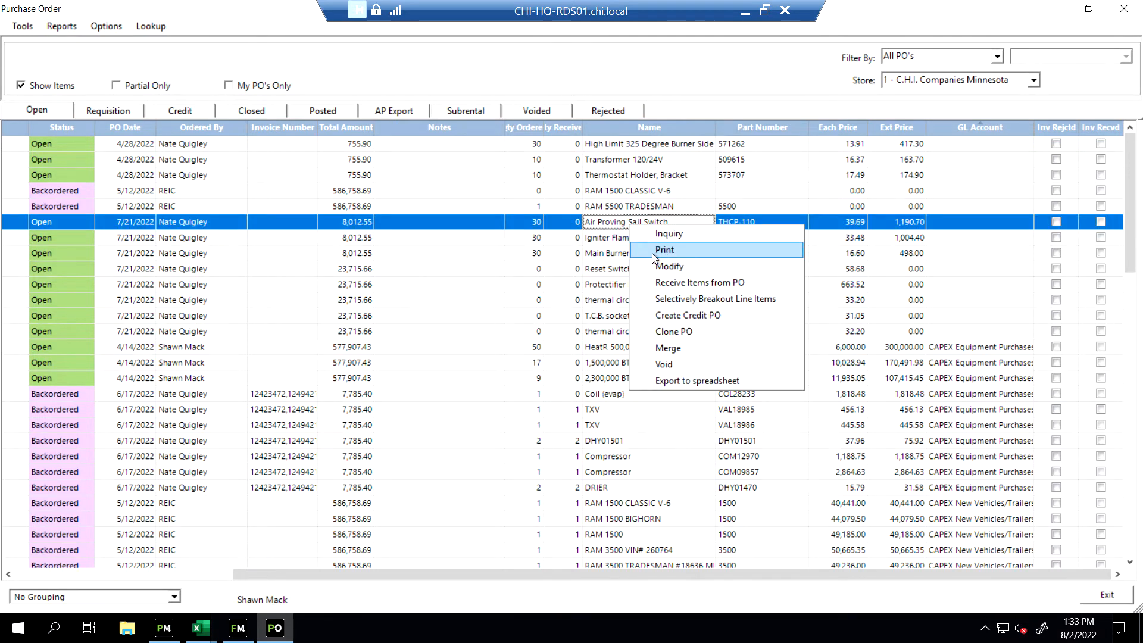
{"action": "left_click", "coordinate": [659, 267]}
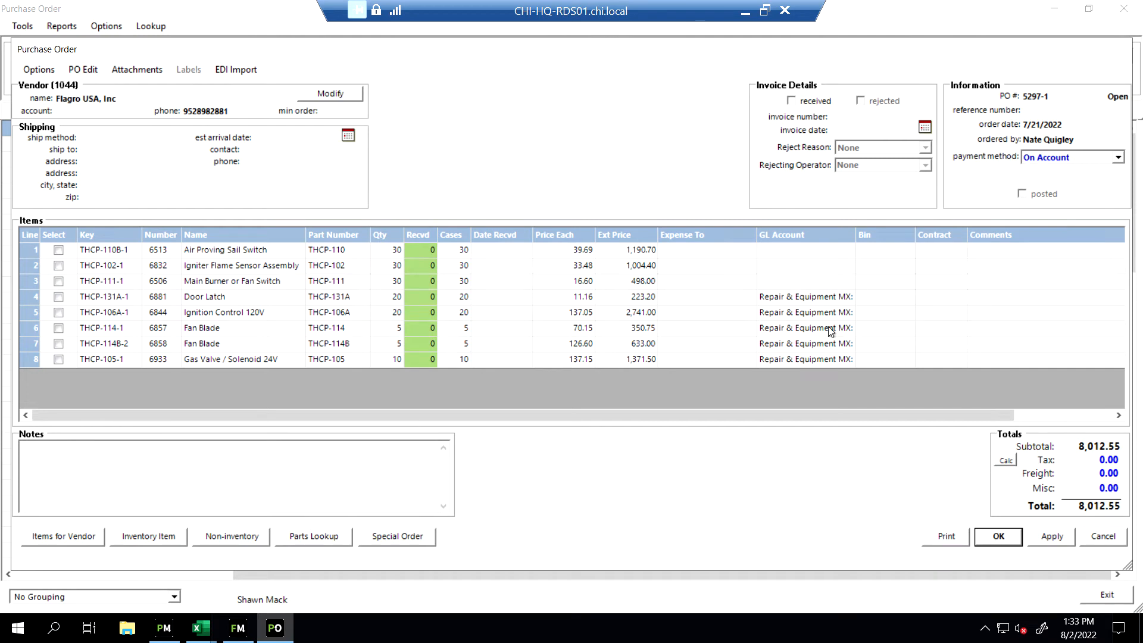
Assign the Air Proving Sail Switch line manually to the G/L account "Repair & Equipment MX: Parts, Metalwork, X Cords"
{"action": "double_click", "coordinate": [812, 252]}
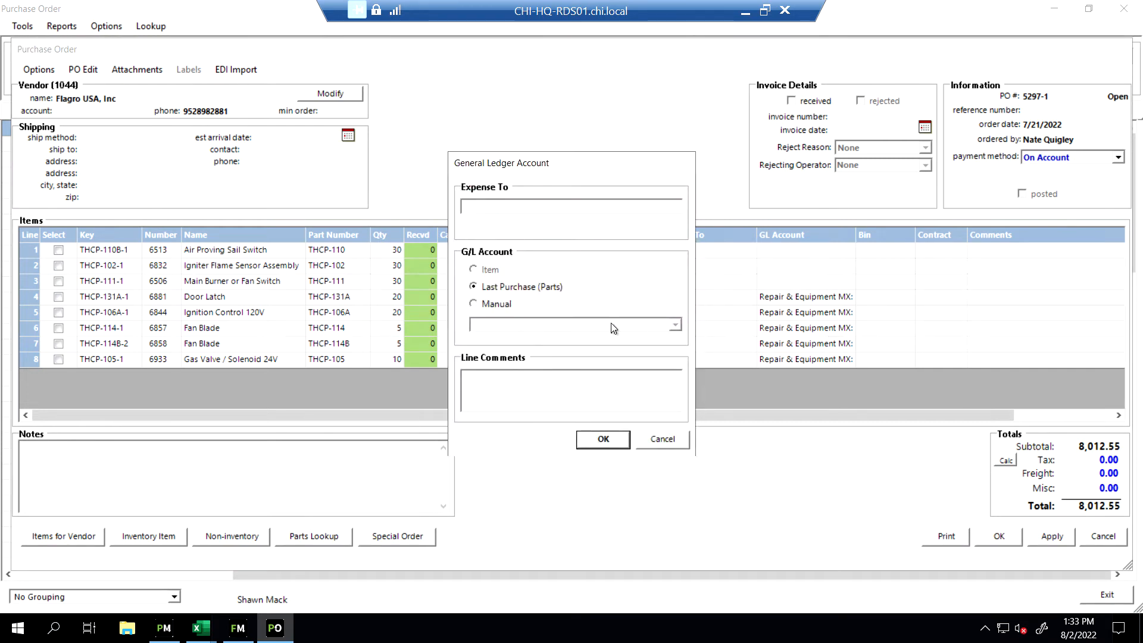
{"action": "left_click", "coordinate": [494, 304]}
{"action": "left_click", "coordinate": [670, 330]}
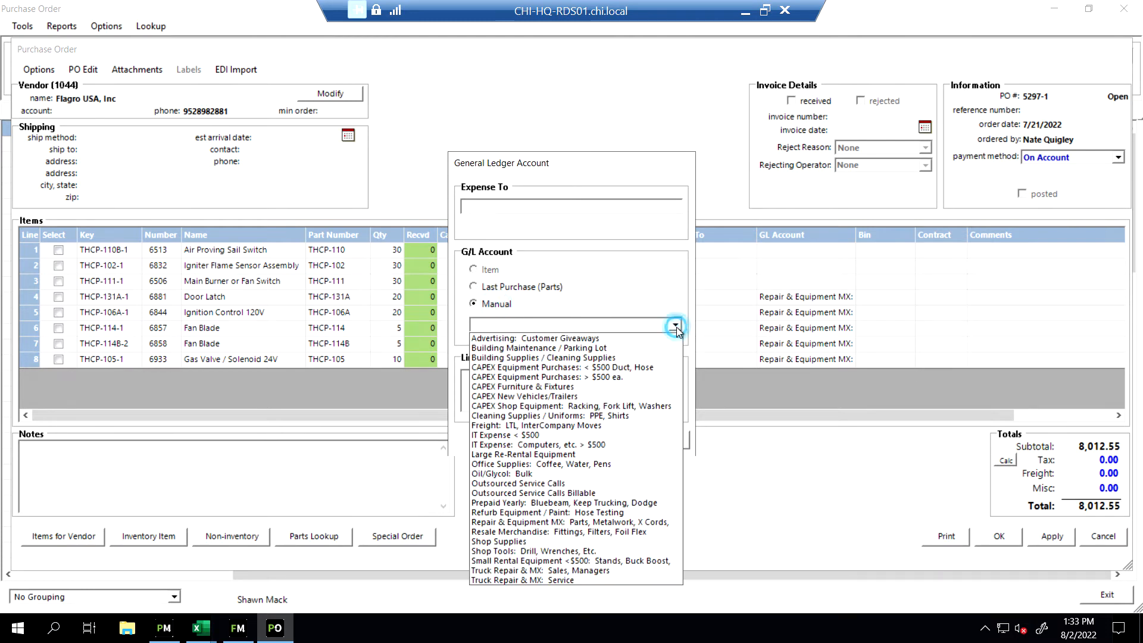
{"action": "left_click", "coordinate": [565, 524]}
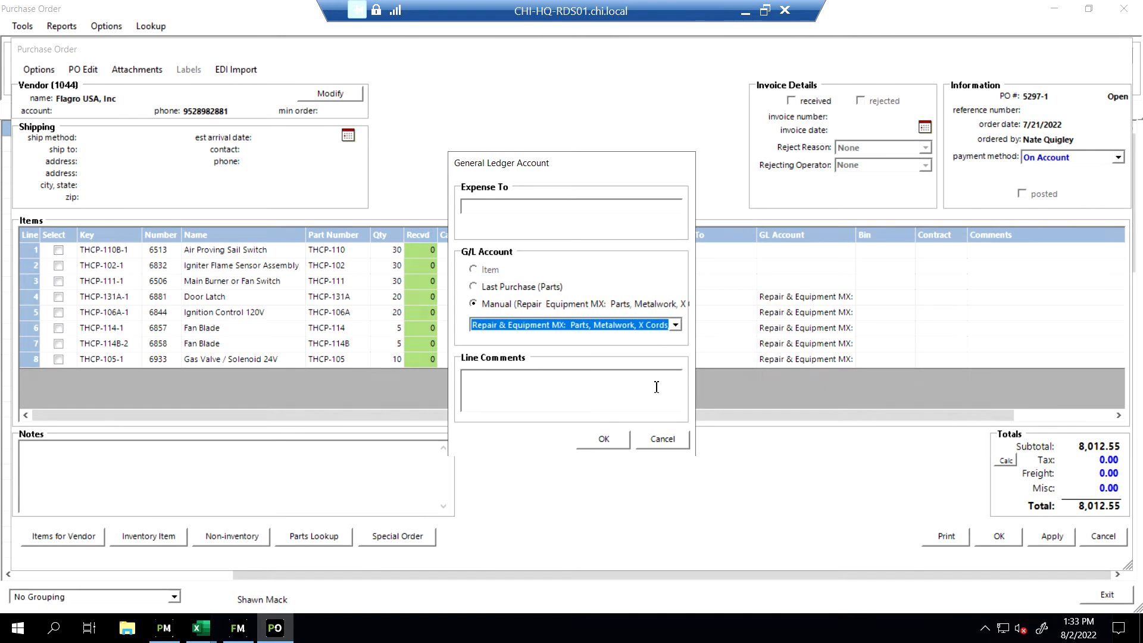
{"action": "left_click", "coordinate": [605, 440]}
Assign the Igniter Flame Sensor Assembly line manually to the G/L account "Repair & Equipment MX: Parts, Metalwork, X Cords"
{"action": "double_click", "coordinate": [777, 269]}
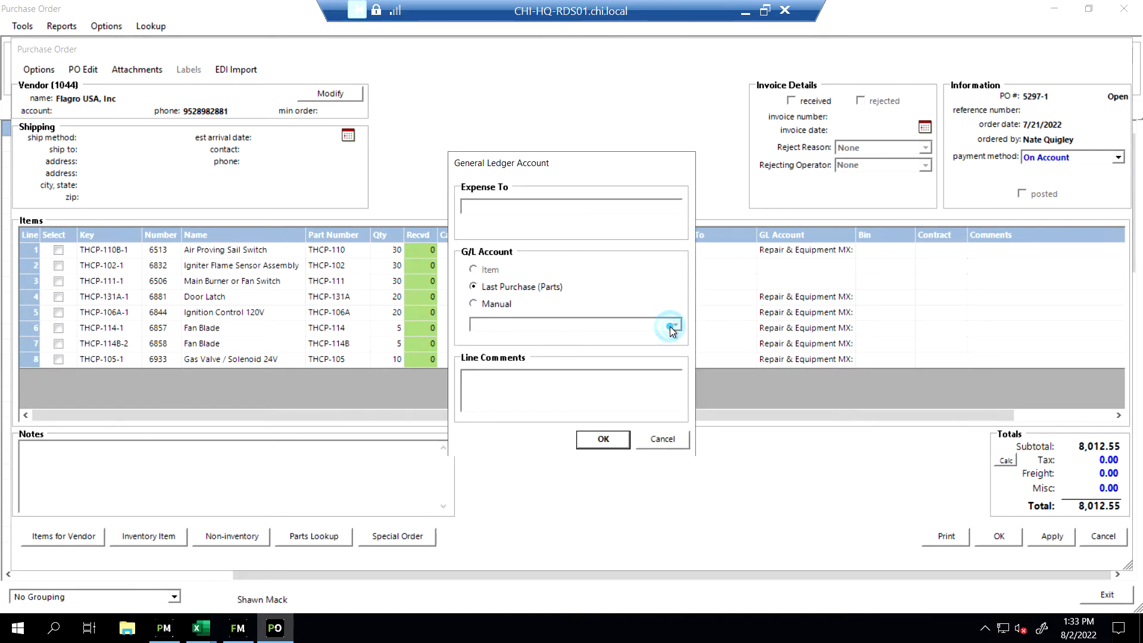
{"action": "left_click", "coordinate": [496, 307]}
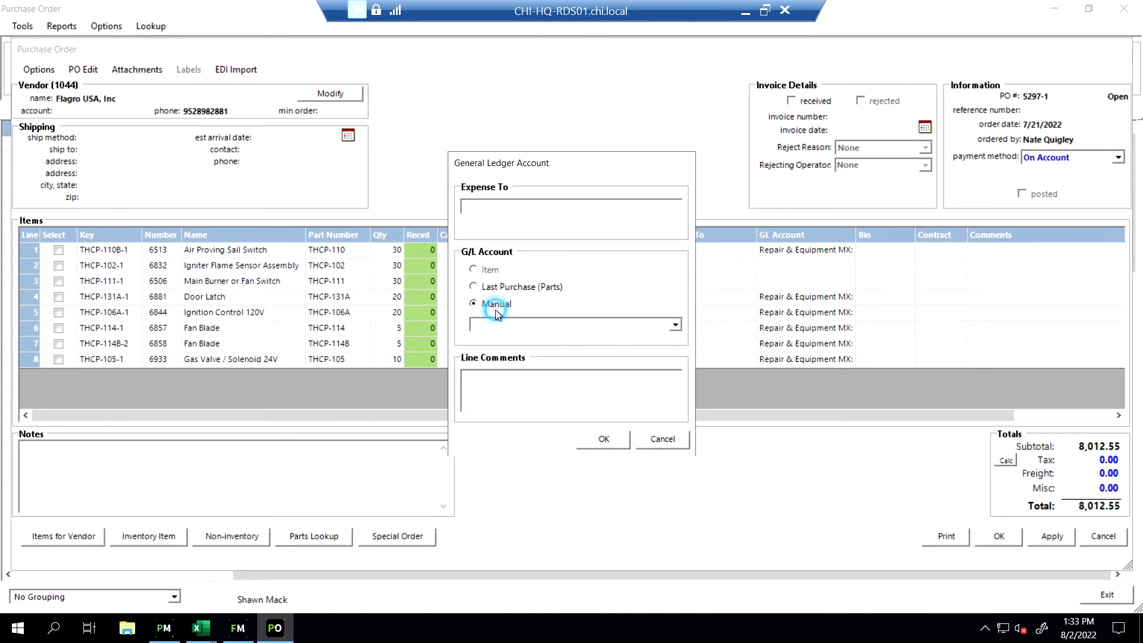
{"action": "left_click", "coordinate": [680, 328]}
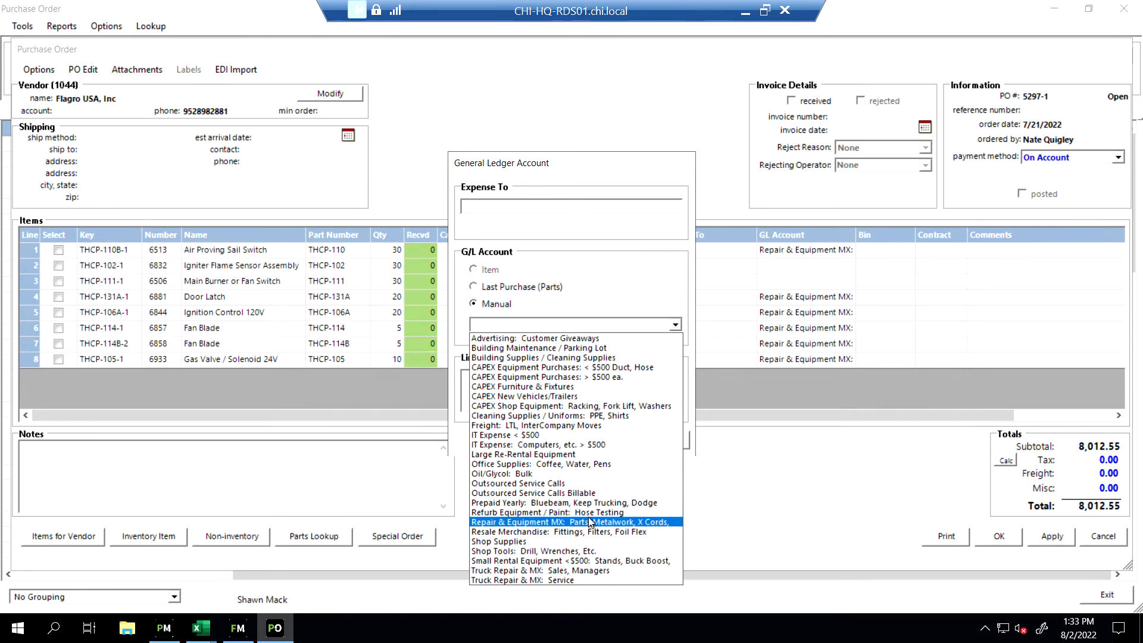
{"action": "left_click", "coordinate": [589, 523]}
{"action": "left_click", "coordinate": [613, 444]}
Assign the Main Burner or Fan Switch line manually to "Repair & Equipment MX: Parts, Metalwork, X Cords" and save the purchase order
{"action": "double_click", "coordinate": [770, 281]}
{"action": "left_click", "coordinate": [508, 309]}
{"action": "left_click", "coordinate": [675, 325]}
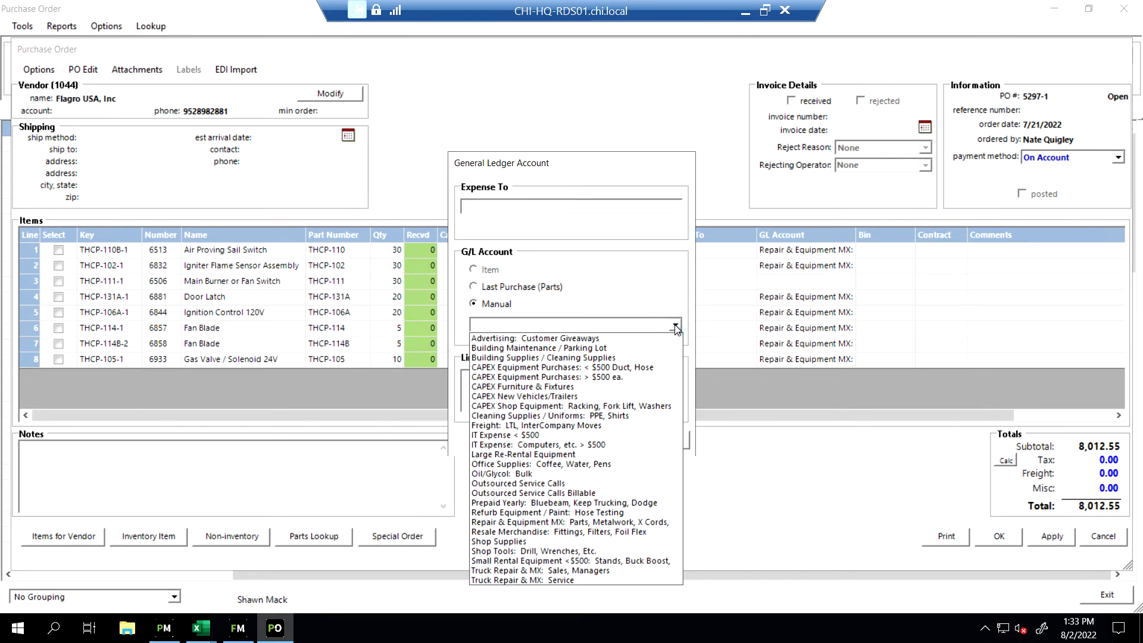
{"action": "left_click", "coordinate": [560, 523]}
{"action": "left_click", "coordinate": [597, 438]}
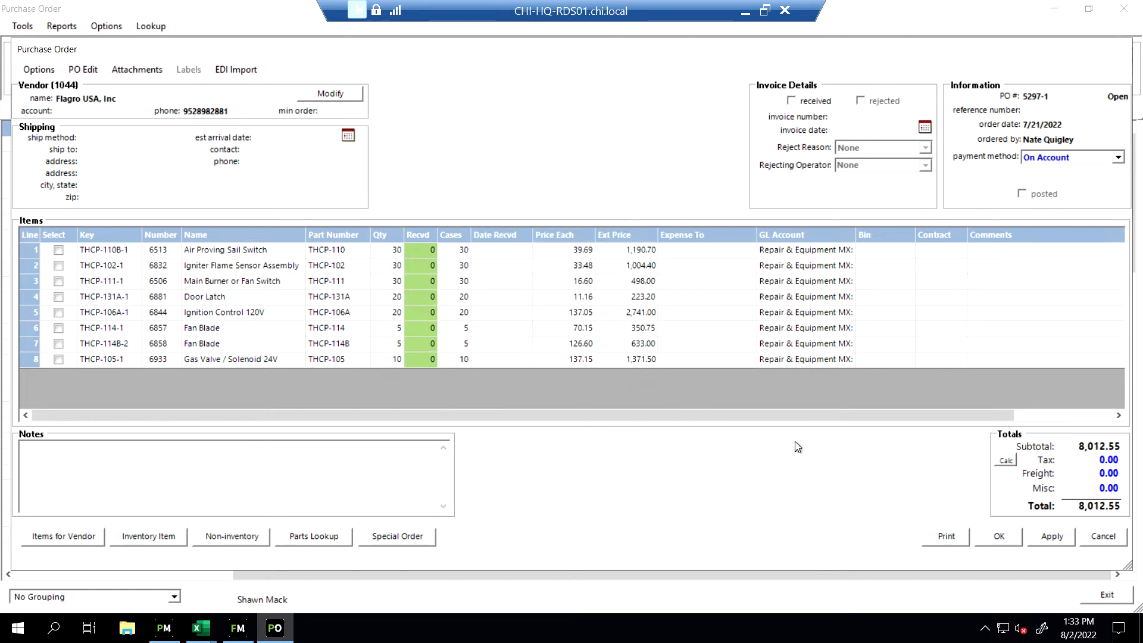
{"action": "left_click", "coordinate": [1000, 536]}
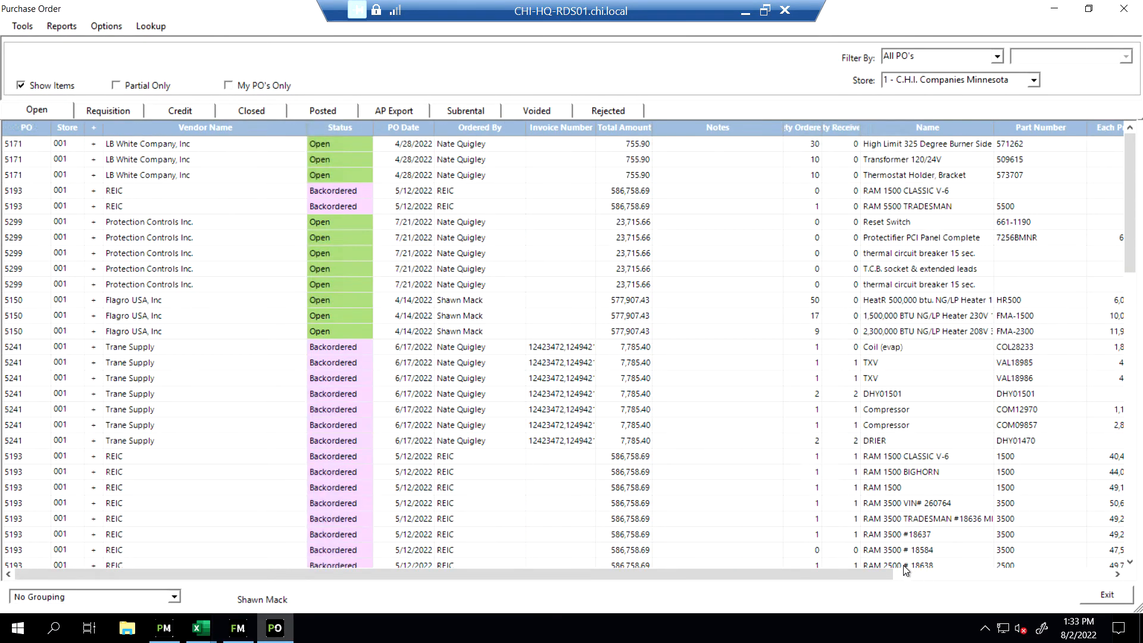
Hide line items in the open orders list and start a Purchase Order Report covering 6/1/2022 to 6/30/2022
{"action": "left_click", "coordinate": [21, 85]}
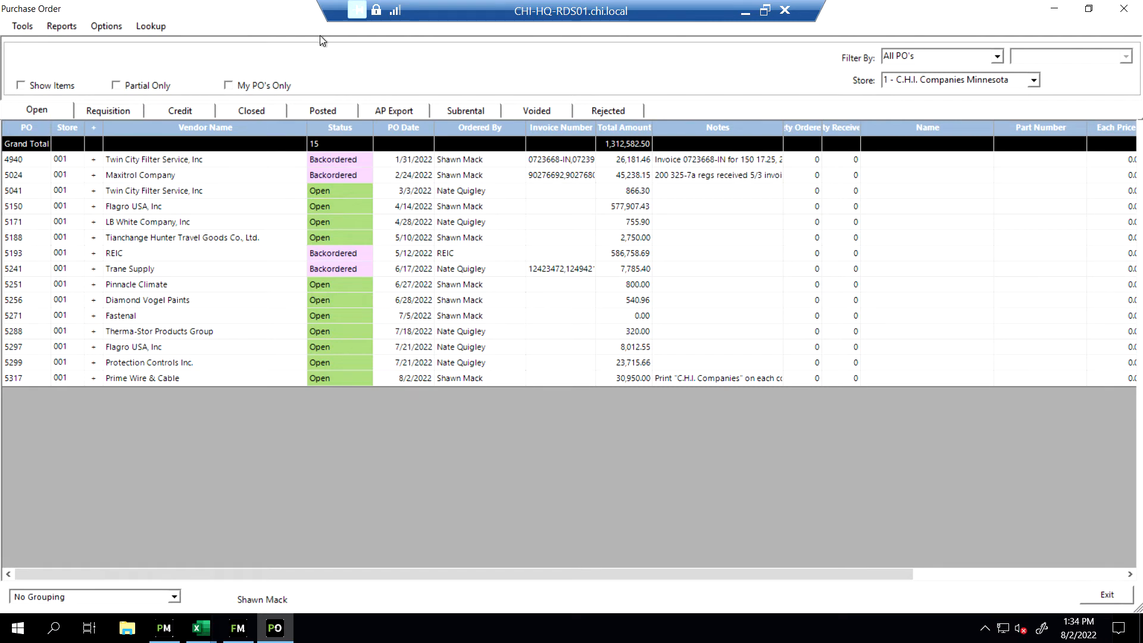
{"action": "left_click", "coordinate": [67, 27]}
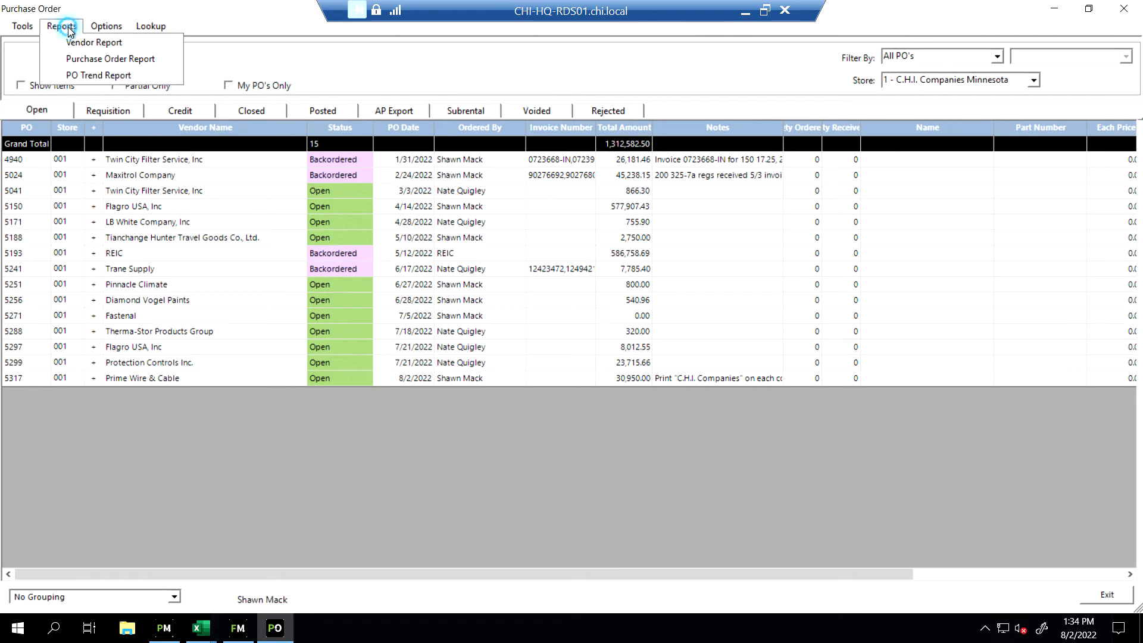
{"action": "left_click", "coordinate": [111, 58]}
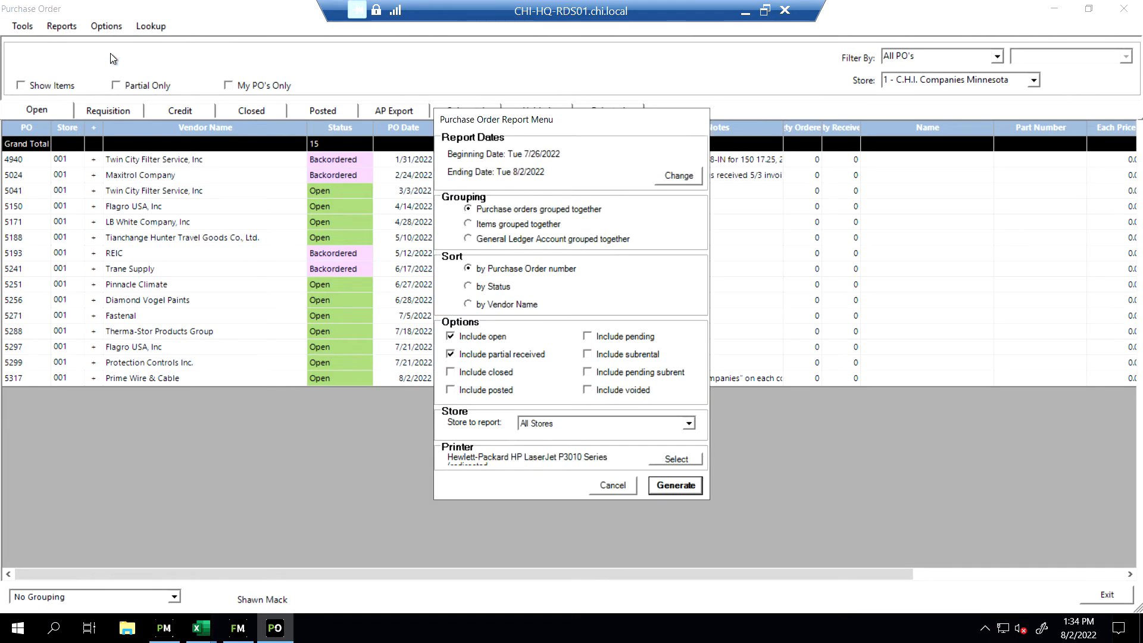
{"action": "left_click", "coordinate": [677, 181]}
{"action": "left_click", "coordinate": [518, 281]}
{"action": "left_click", "coordinate": [576, 310]}
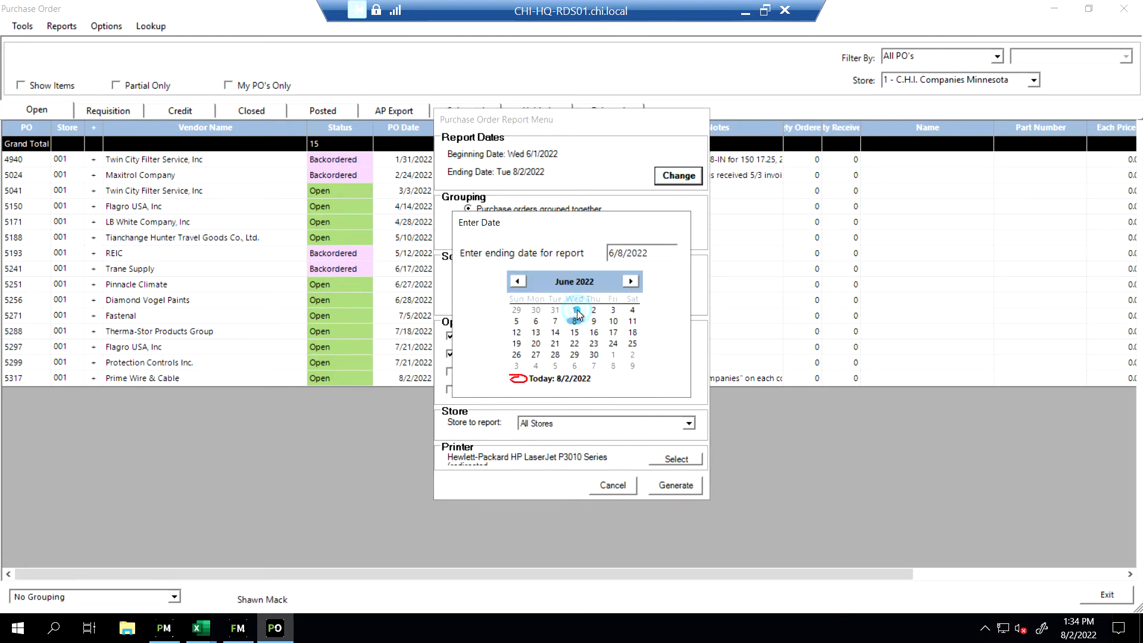
{"action": "left_click", "coordinate": [594, 355]}
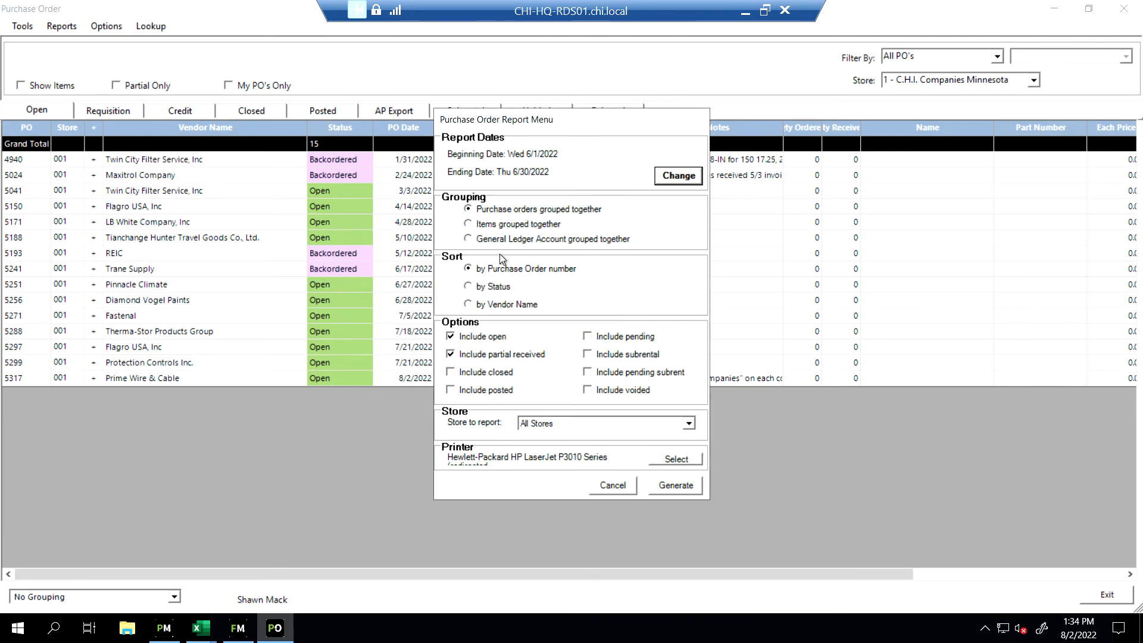
Group the report by General Ledger Account, include closed and posted orders, limit it to store 1 - C.H.I. Companies Minnesota, and generate it
{"action": "left_click", "coordinate": [469, 239]}
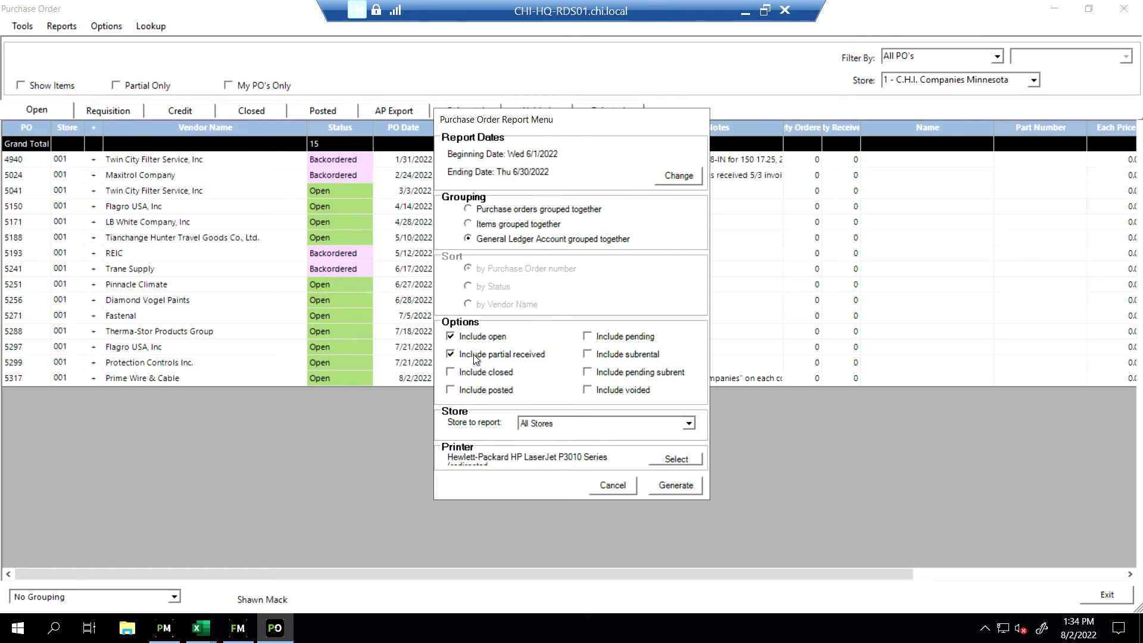
{"action": "left_click", "coordinate": [451, 372]}
{"action": "left_click", "coordinate": [451, 391]}
{"action": "left_click", "coordinate": [689, 423]}
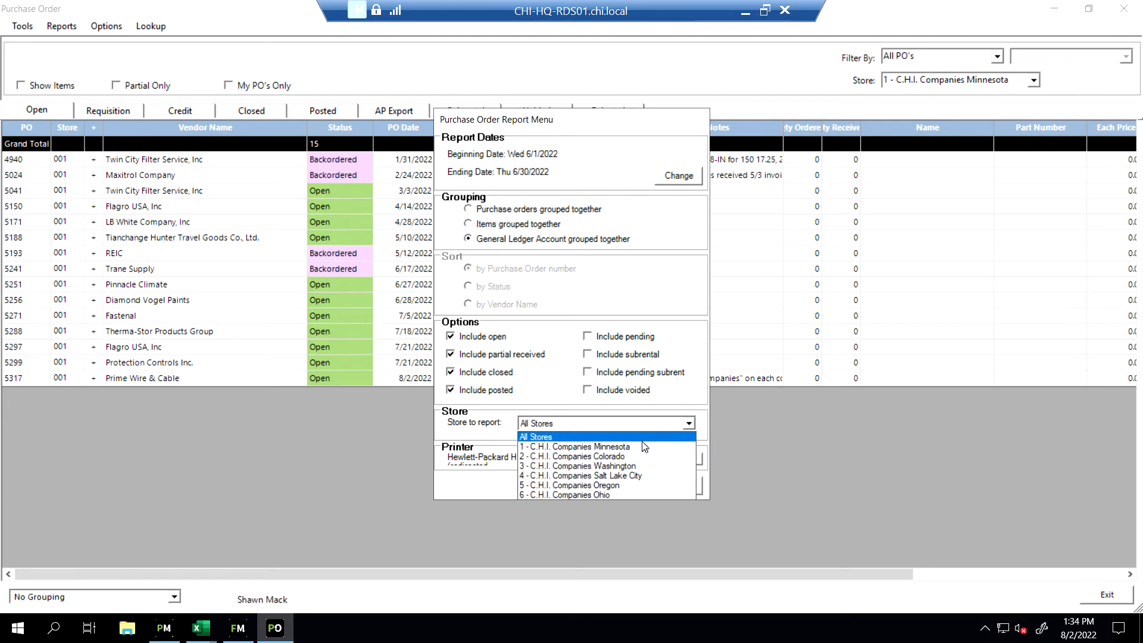
{"action": "left_click", "coordinate": [641, 447]}
{"action": "left_click", "coordinate": [679, 482]}
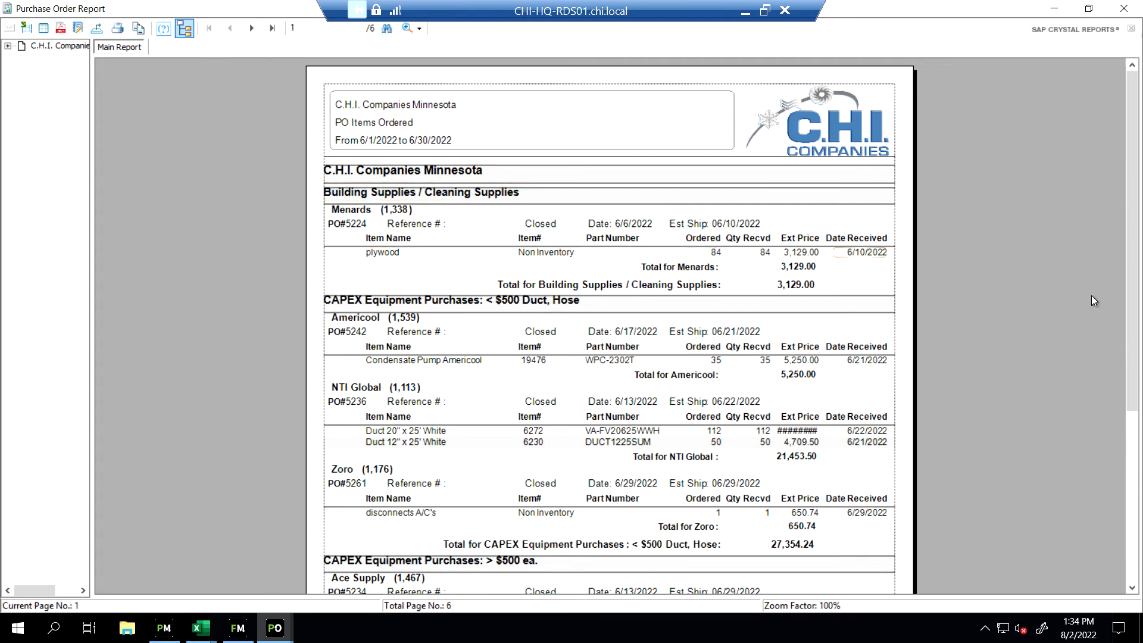
Examine all pages of the purchase order report for the vendors, items and totals under each G/L account, through the store total
{"action": "left_click_drag", "start_coordinate": [1131, 228], "coordinate": [1132, 317]}
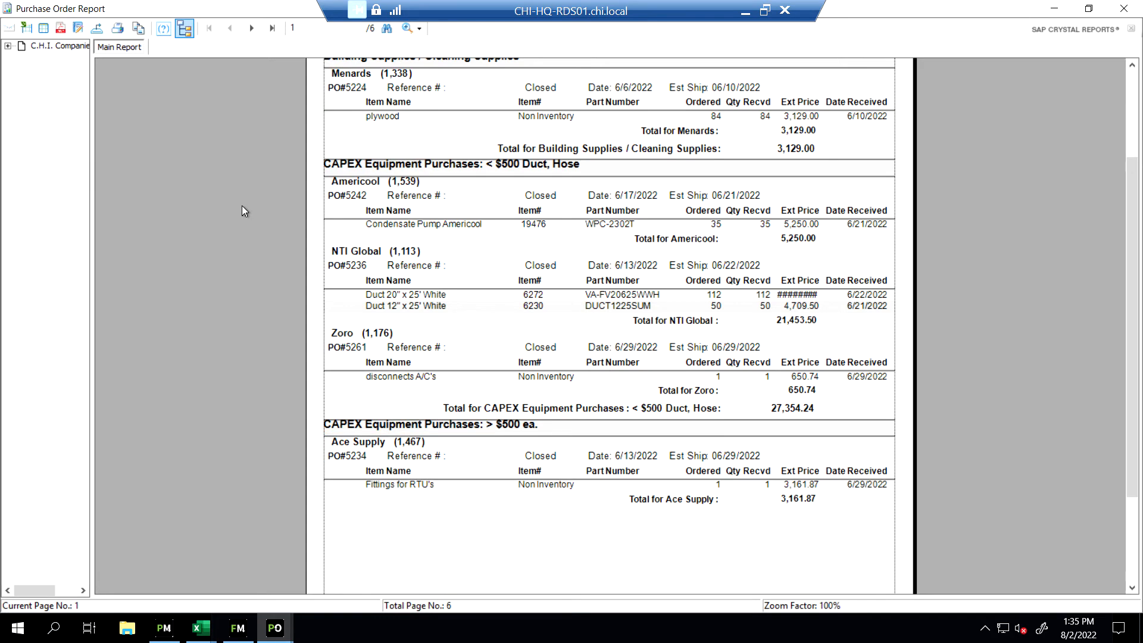
{"action": "left_click", "coordinate": [251, 33]}
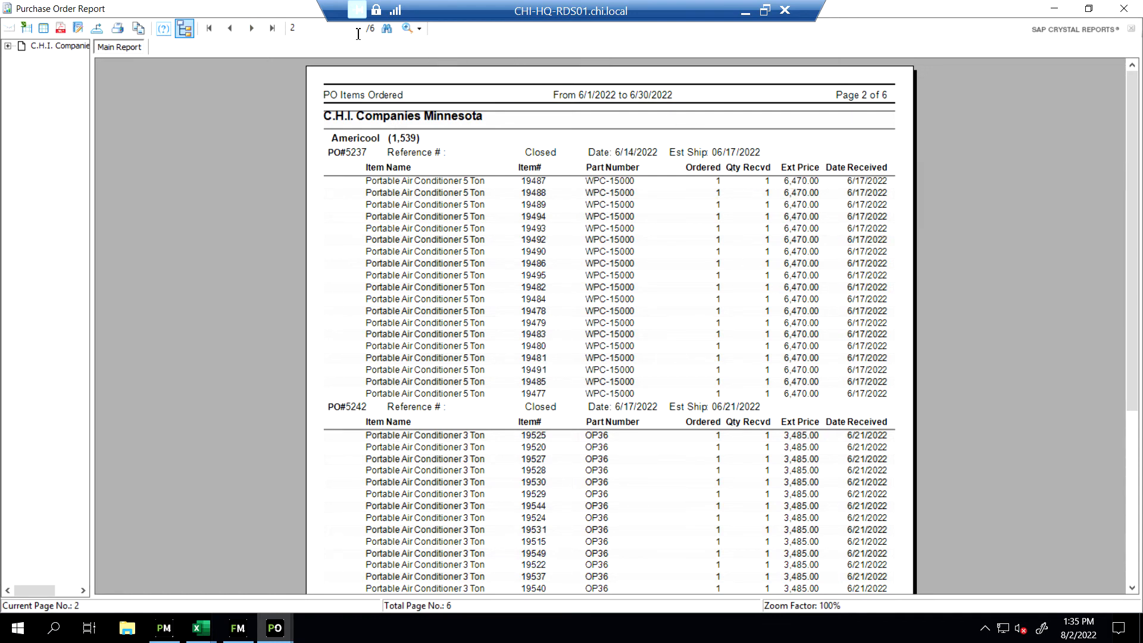
{"action": "left_click", "coordinate": [251, 29]}
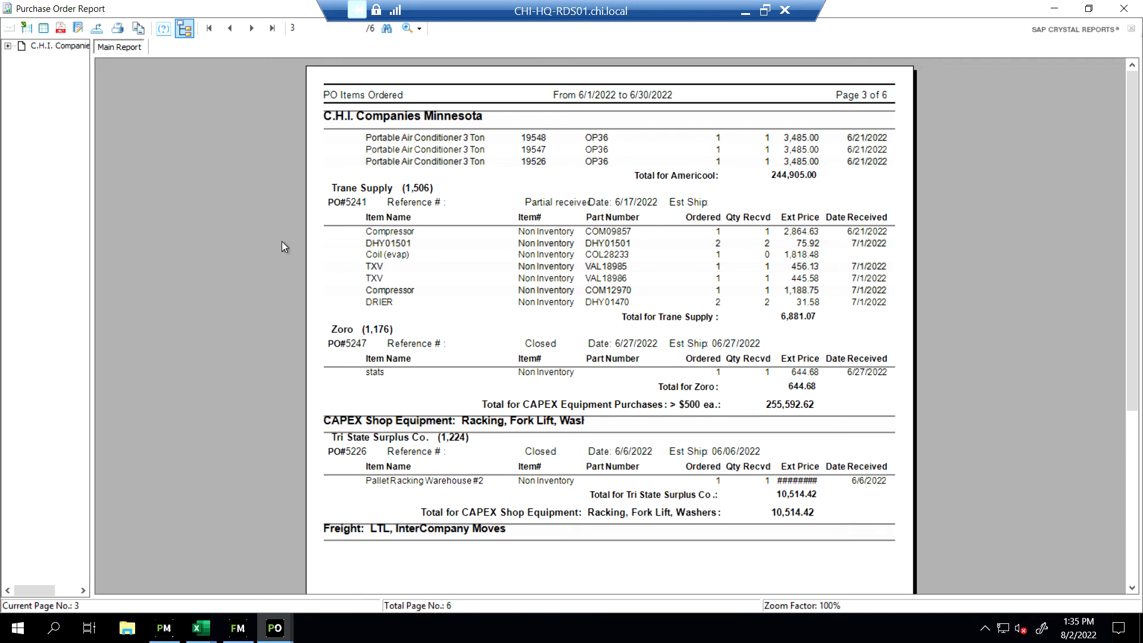
{"action": "left_click", "coordinate": [251, 28]}
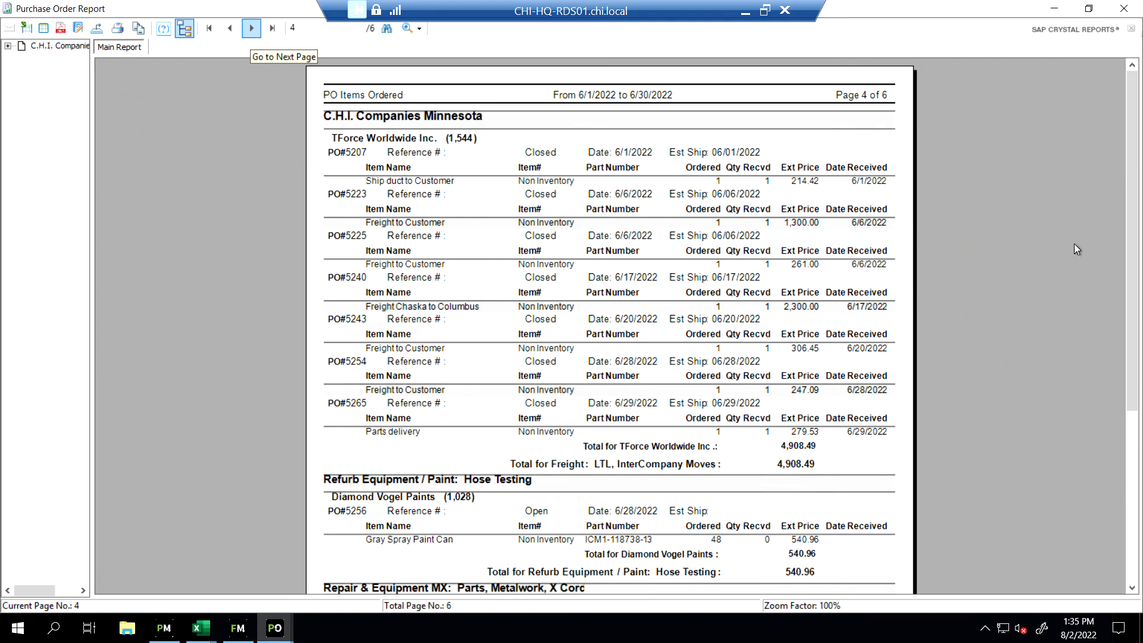
{"action": "left_click_drag", "start_coordinate": [1135, 239], "coordinate": [1127, 377]}
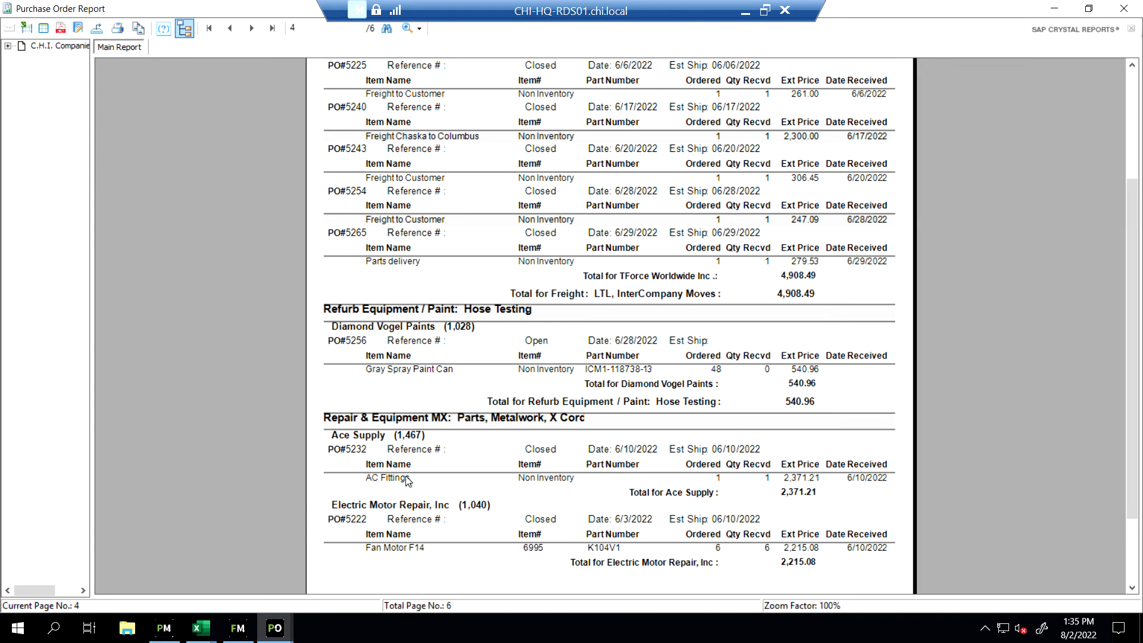
{"action": "left_click", "coordinate": [252, 28]}
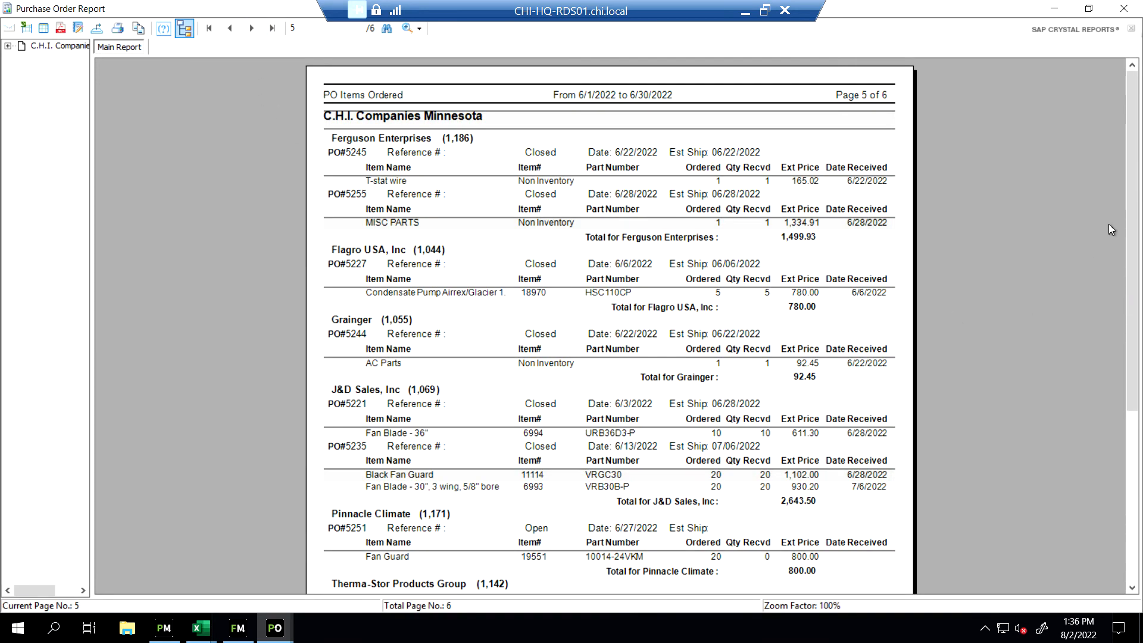
{"action": "scroll", "coordinate": [891, 261], "scroll_direction": "down", "scroll_amount": 3}
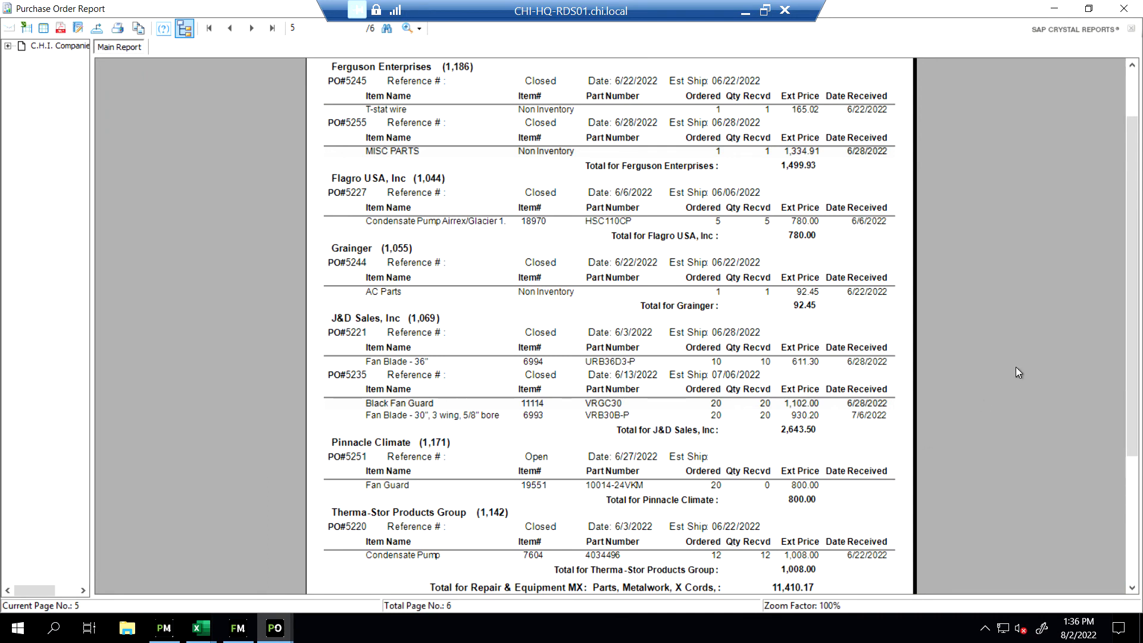
{"action": "left_click_drag", "start_coordinate": [1129, 257], "coordinate": [1130, 363]}
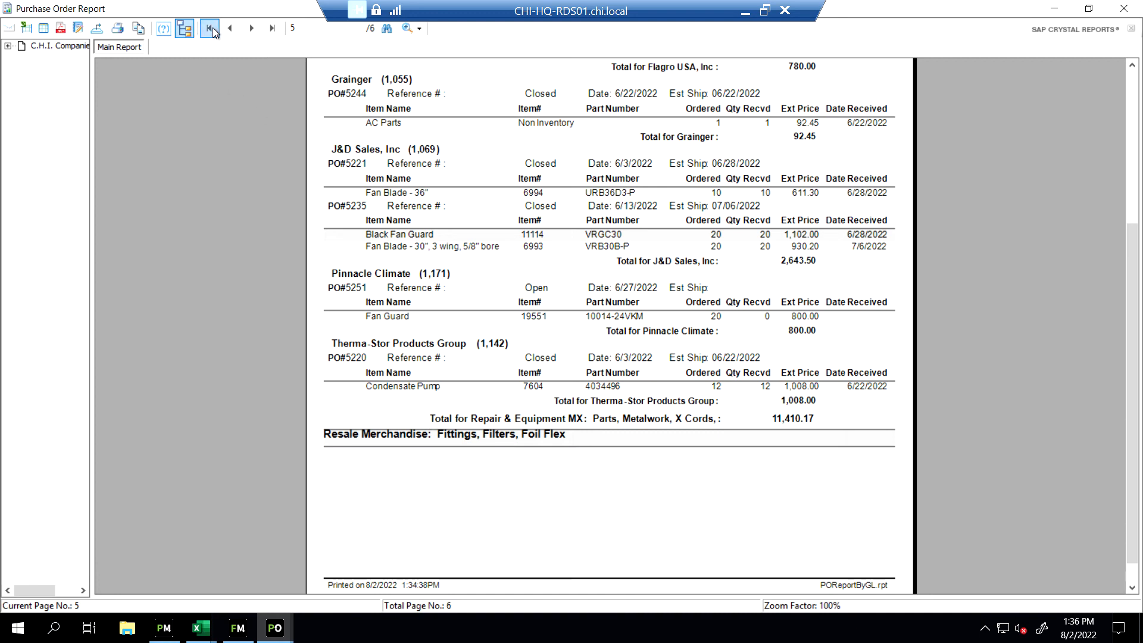
{"action": "left_click", "coordinate": [251, 28]}
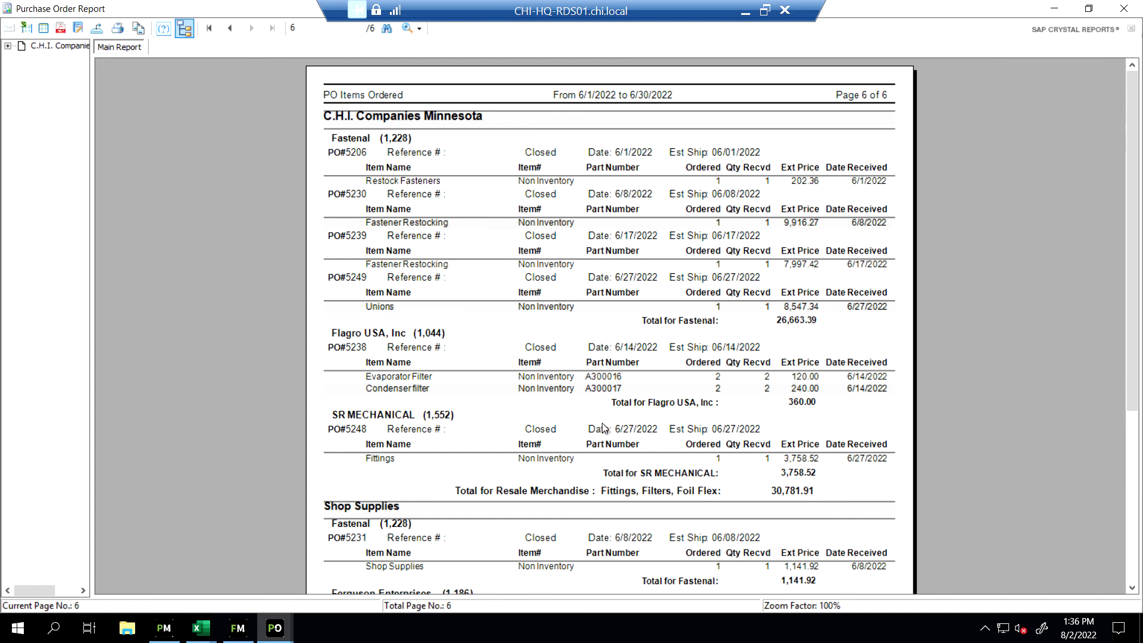
{"action": "left_click_drag", "start_coordinate": [1131, 300], "coordinate": [1122, 403]}
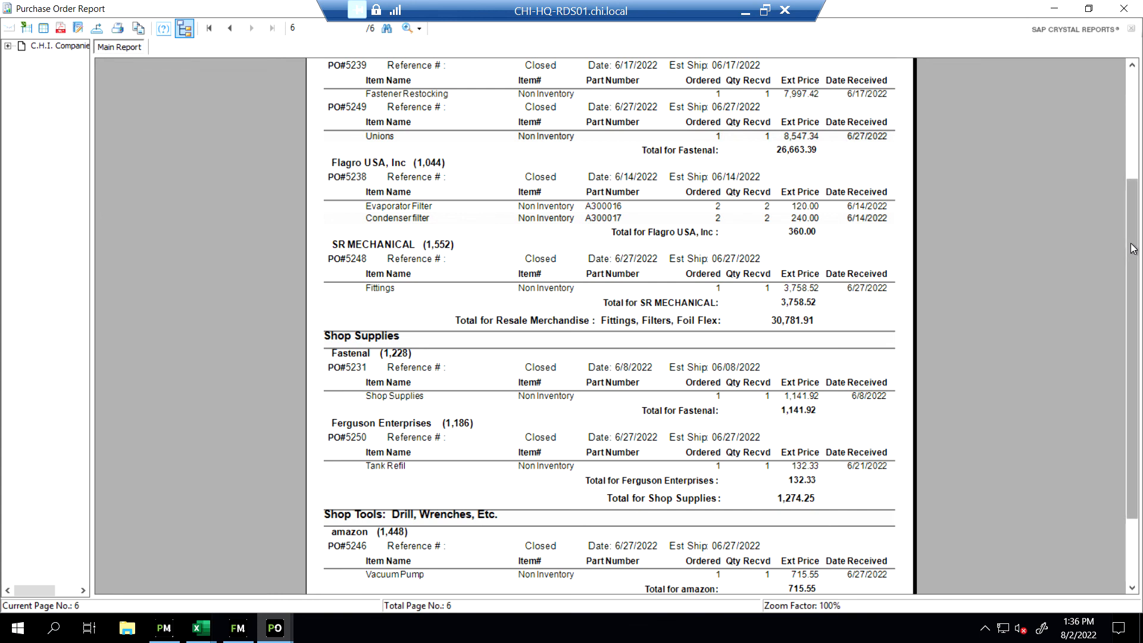
{"action": "left_click_drag", "start_coordinate": [1137, 245], "coordinate": [1140, 314]}
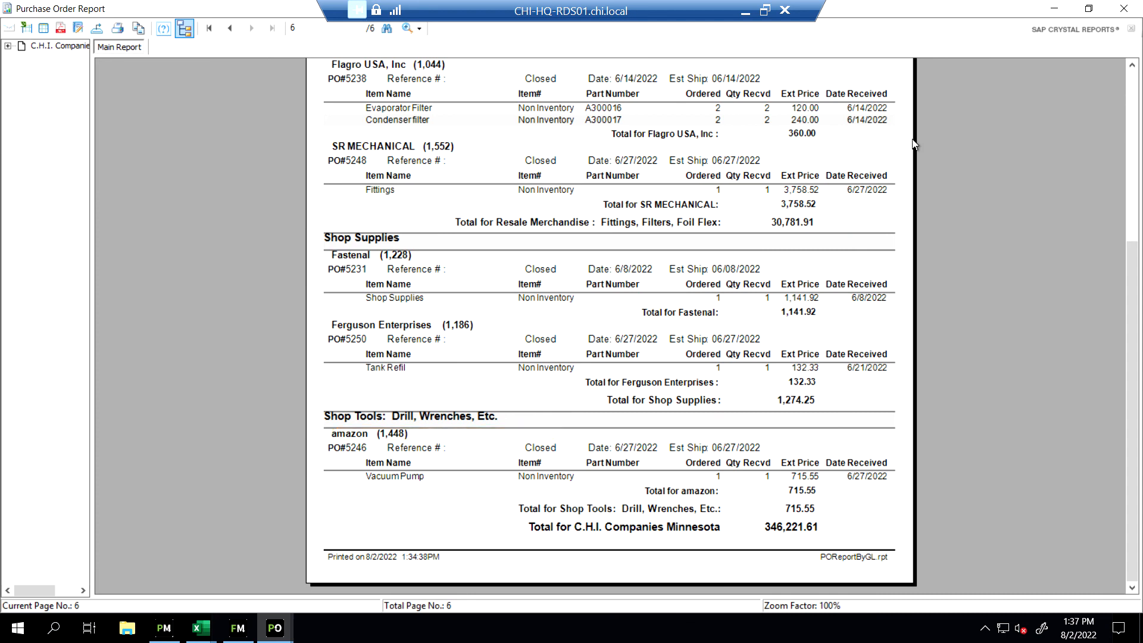
Close the generated report and leave the Purchase Order Report menu without generating another one
{"action": "left_click", "coordinate": [1125, 8]}
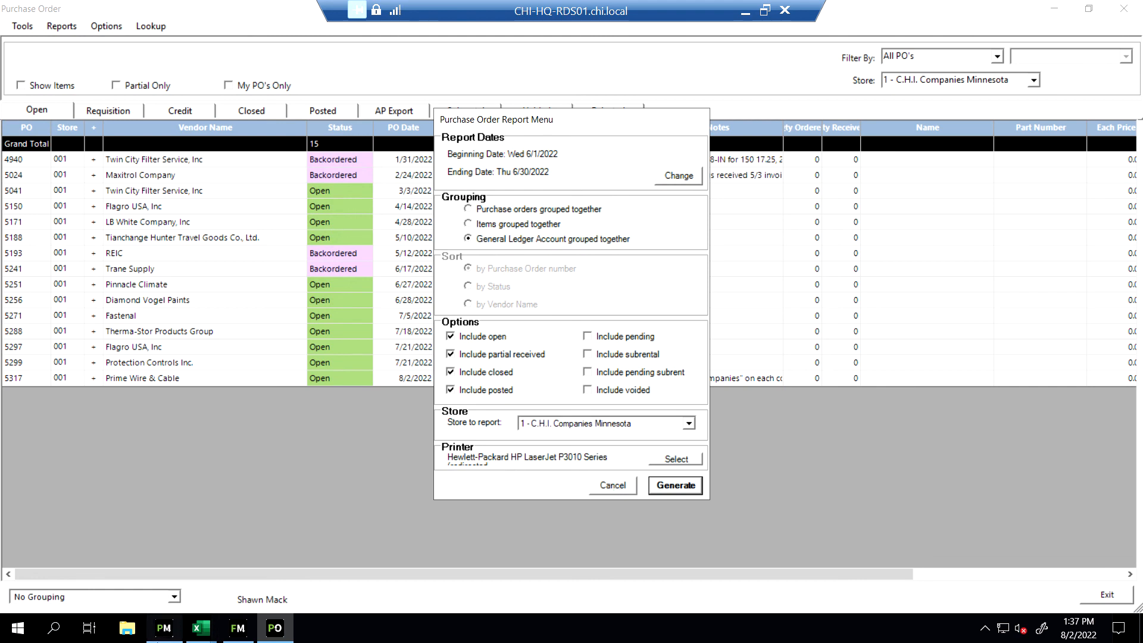
{"action": "mouse_move", "coordinate": [164, 628]}
{"action": "left_click", "coordinate": [609, 484]}
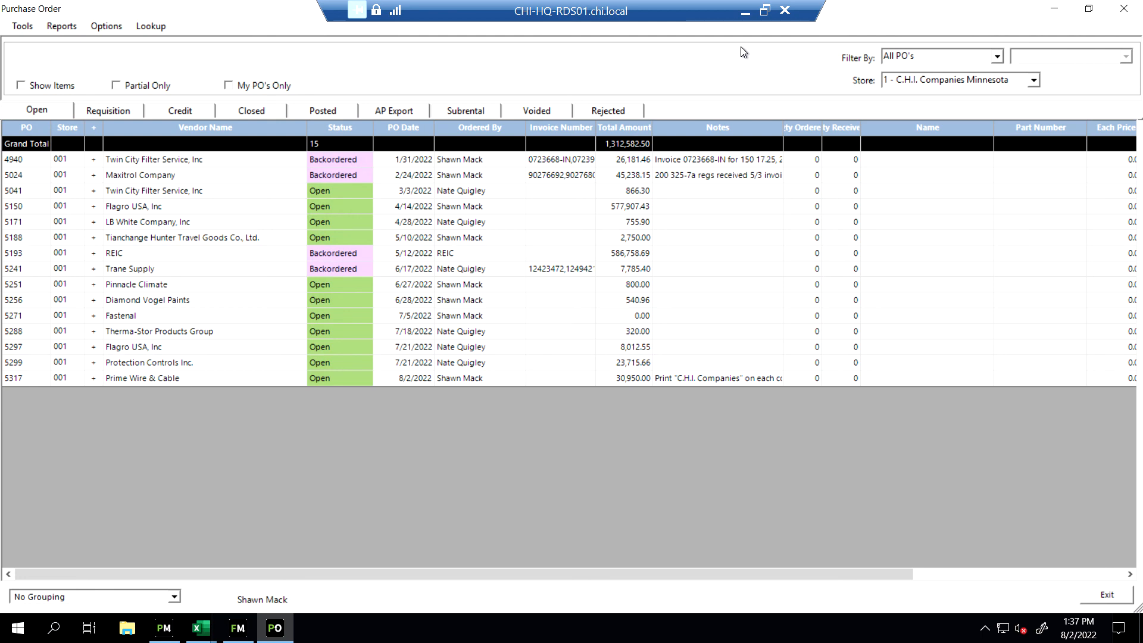
{"action": "left_click", "coordinate": [745, 17]}
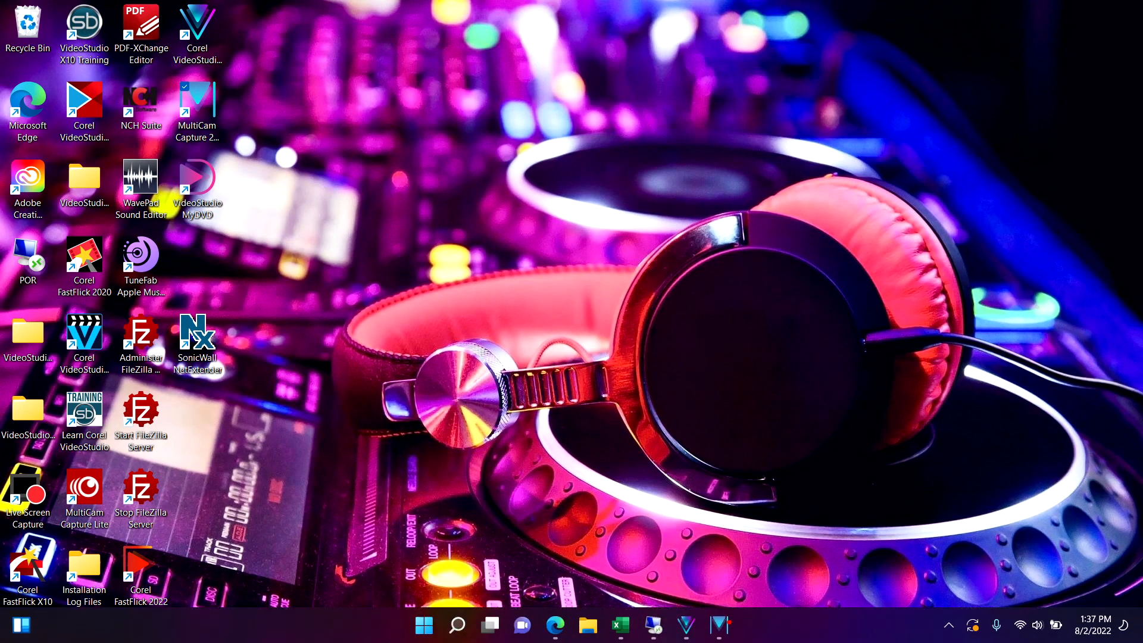
{"action": "left_click", "coordinate": [719, 625]}
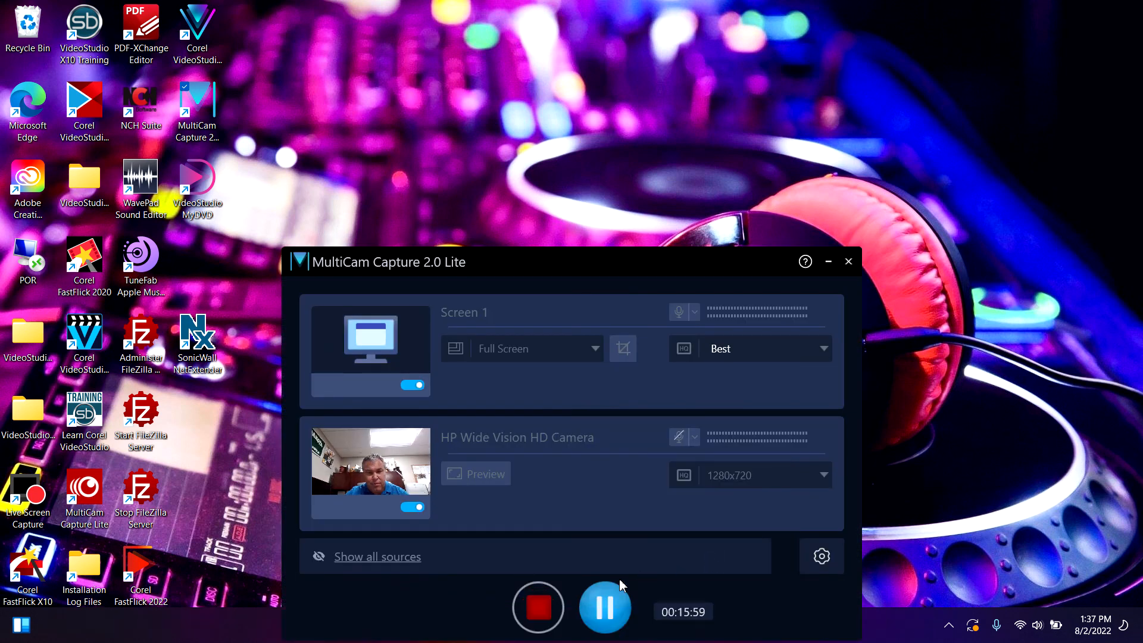